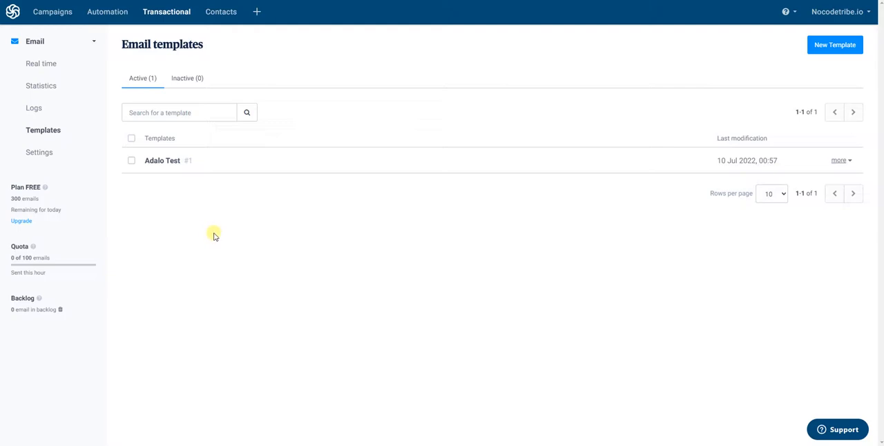
# Open the Adalo Test template and look through its full email design.
pyautogui.click(837, 45)
pyautogui.click(163, 158)
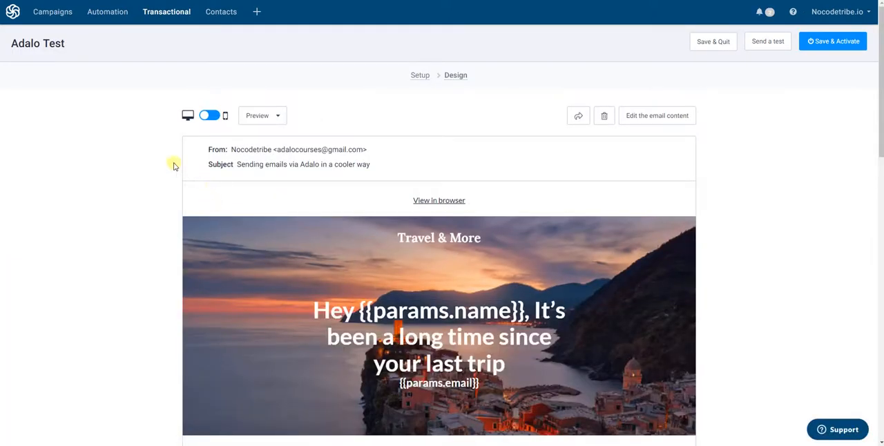
pyautogui.scroll(-1, 164, 168)
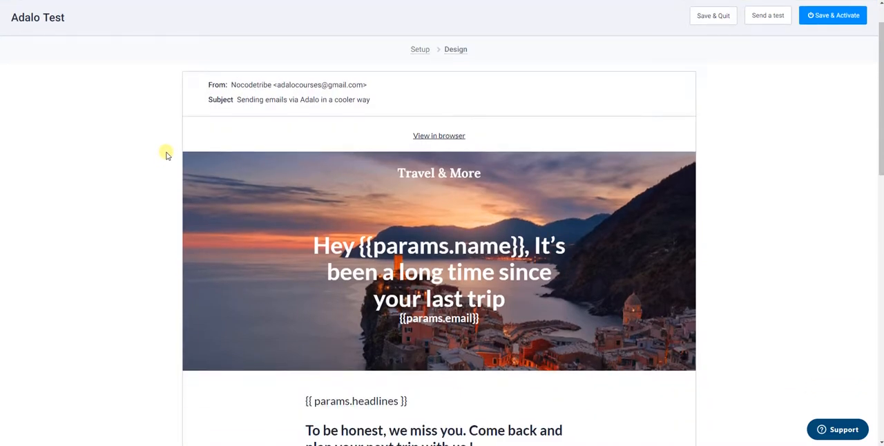
pyautogui.scroll(-2, 166, 157)
pyautogui.scroll(-8, 166, 155)
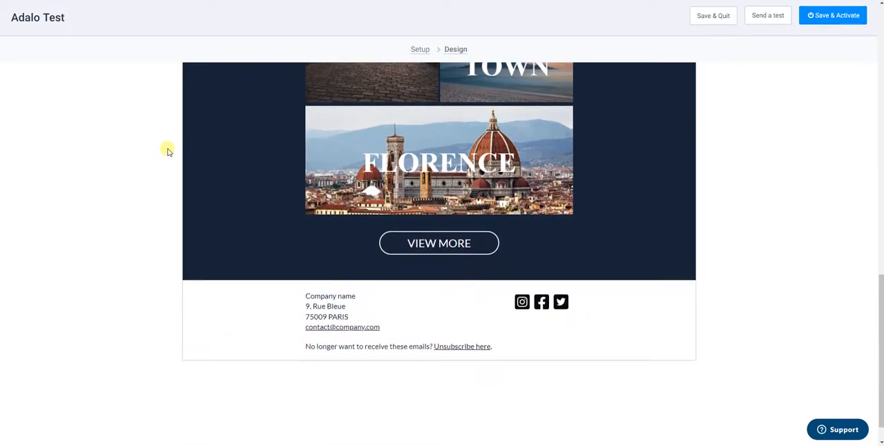
pyautogui.scroll(2, 340, 224)
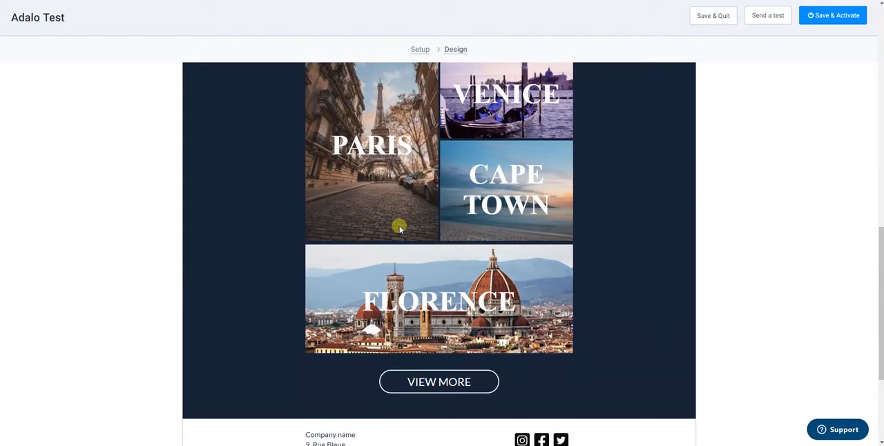
pyautogui.scroll(5, 400, 227)
pyautogui.scroll(3, 400, 227)
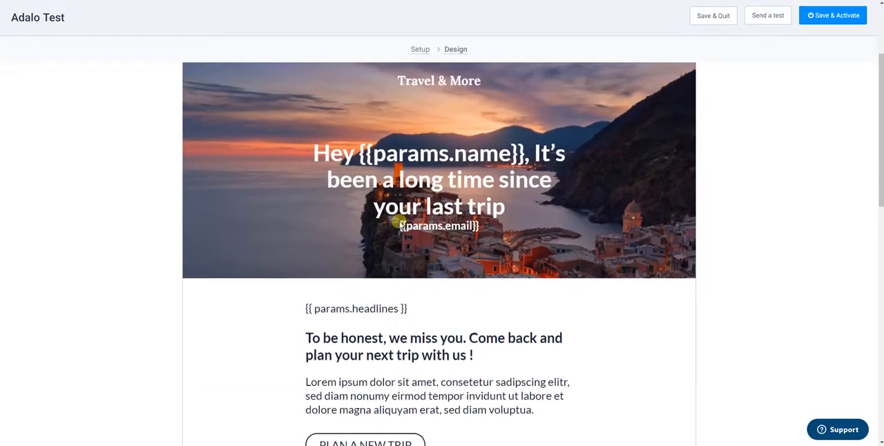
pyautogui.scroll(-1, 373, 196)
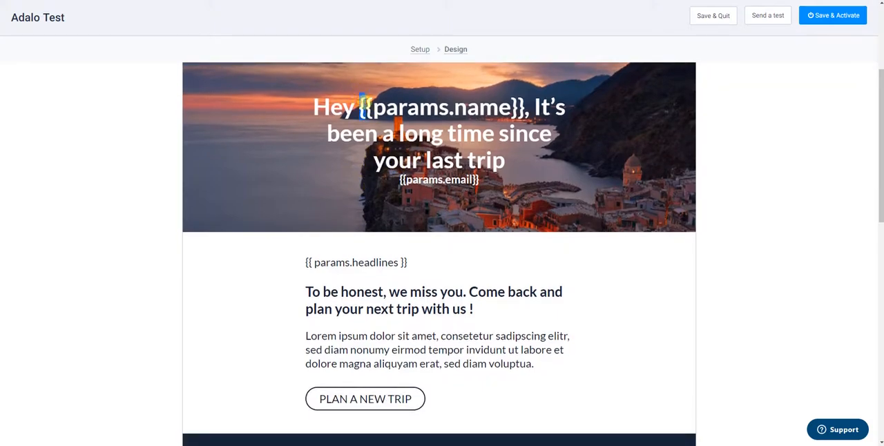
# Examine the {{params.name}} placeholder in the main heading of the Adalo Test email.
pyautogui.moveTo(359, 105); pyautogui.dragTo(449, 105)
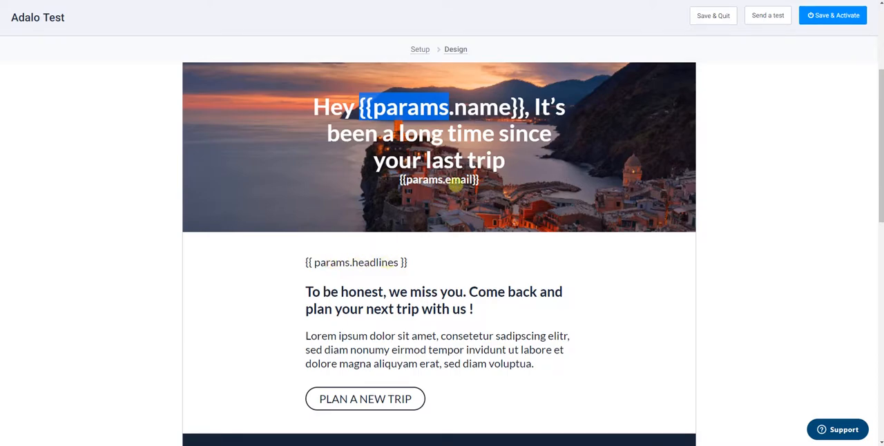
pyautogui.click(732, 267)
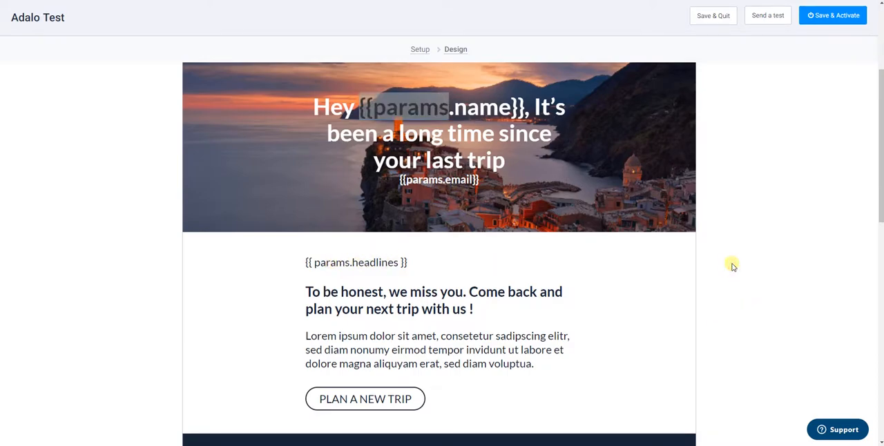
pyautogui.scroll(2, 736, 261)
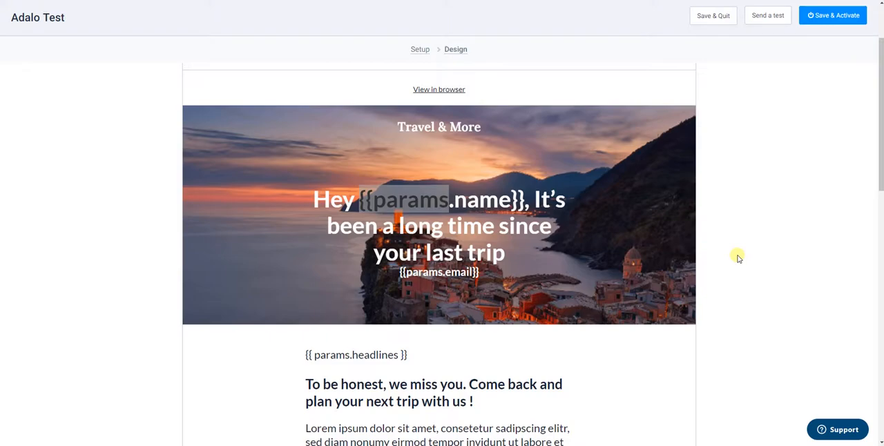
pyautogui.click(517, 222)
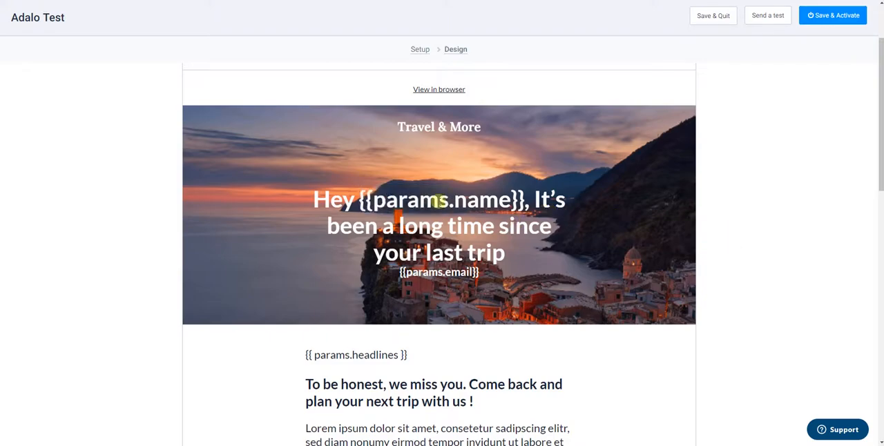
pyautogui.moveTo(364, 200); pyautogui.dragTo(522, 199)
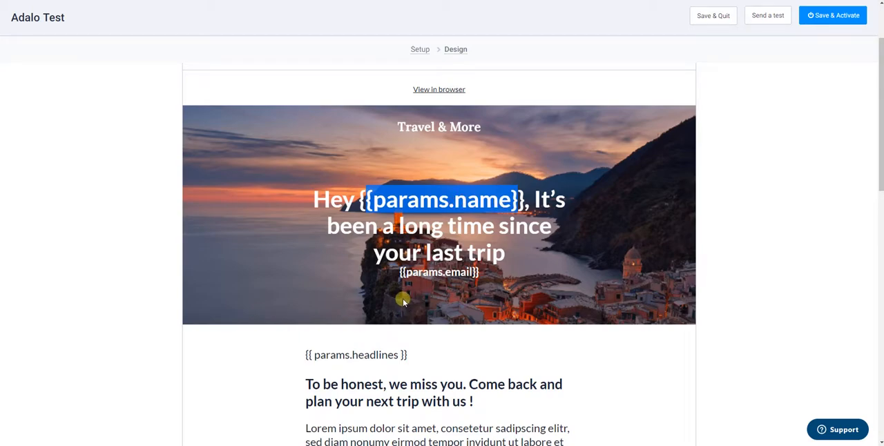
pyautogui.scroll(3, 396, 176)
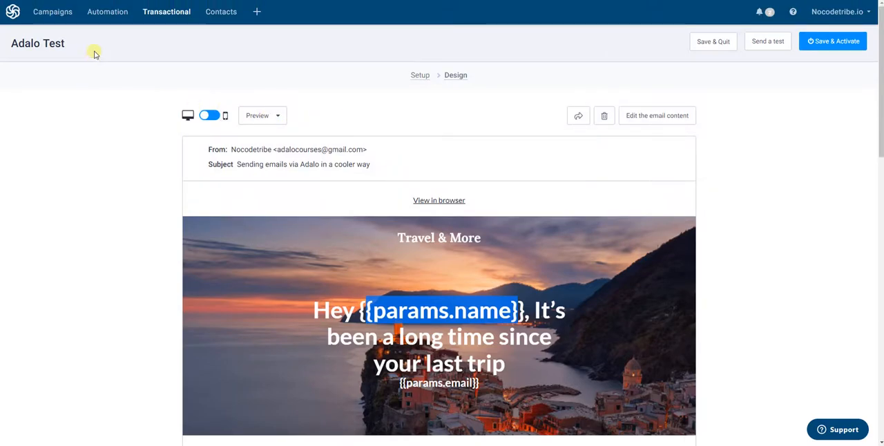
# Return to the email templates list and create a new template named "Adalo Test 2".
pyautogui.hotkey('alt', 'Left')
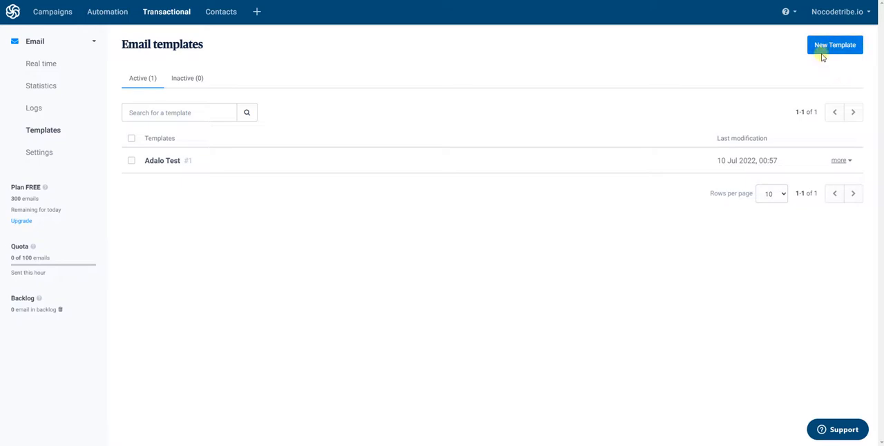
pyautogui.click(829, 47)
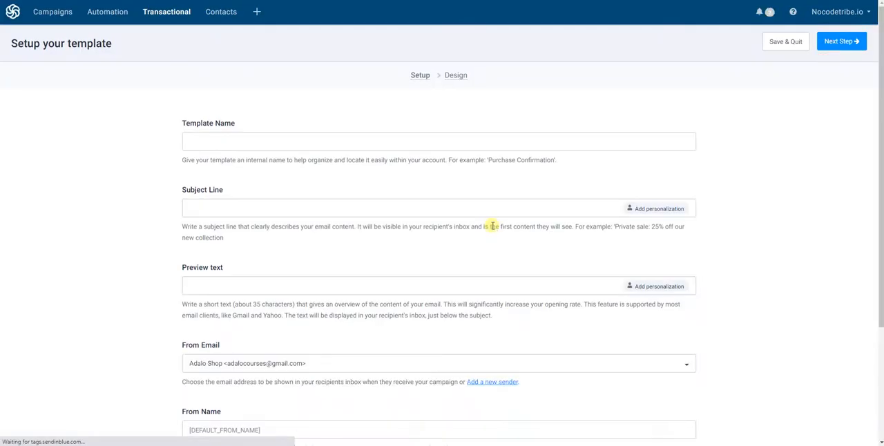
pyautogui.click(218, 137)
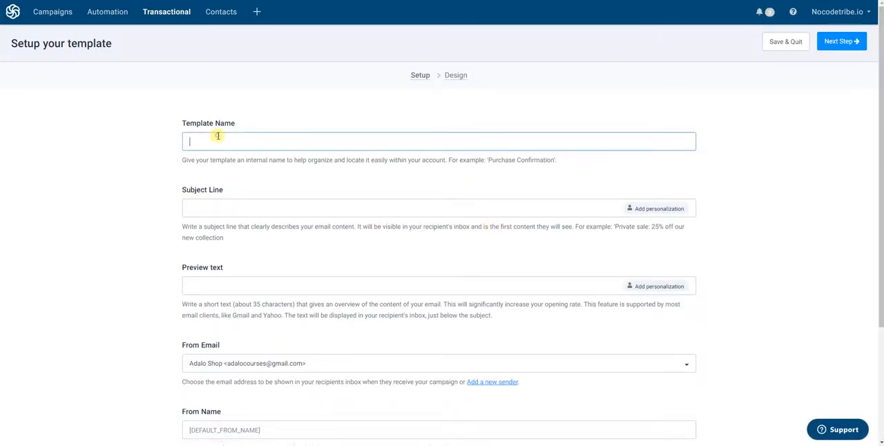
pyautogui.write('Adalo TEst')
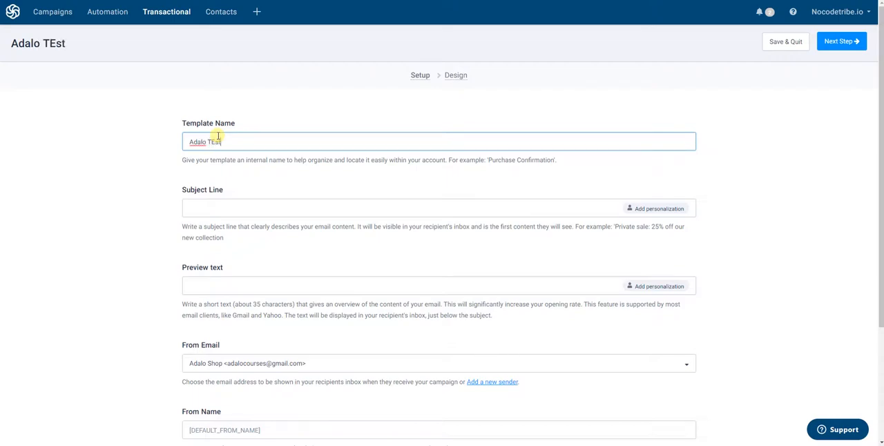
pyautogui.press('BackSpace')
pyautogui.write('est 2')
pyautogui.click(599, 168)
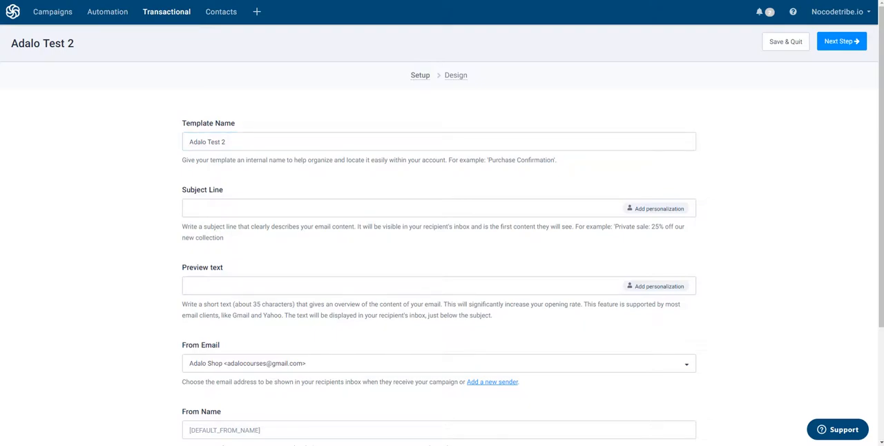
# Set the subject line to "This is my Adalo test template" and the preview text to "Hello, it's me again".
pyautogui.click(214, 212)
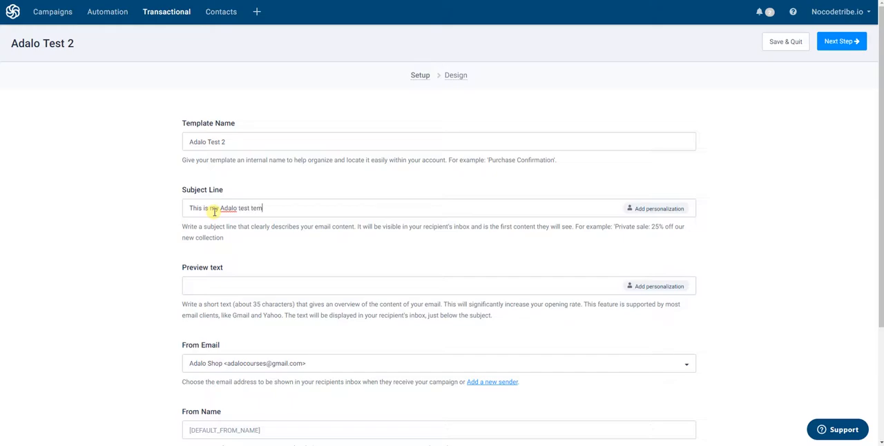
pyautogui.scroll(-2, 253, 207)
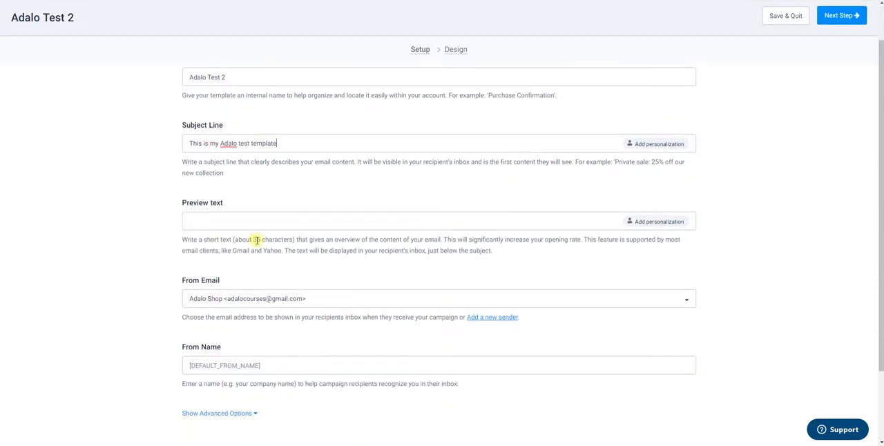
pyautogui.write("Hello, it's me again")
# Set the sender's From Name to "Nocodetribe" and proceed to the template's Design stage.
pyautogui.scroll(-3, 249, 220)
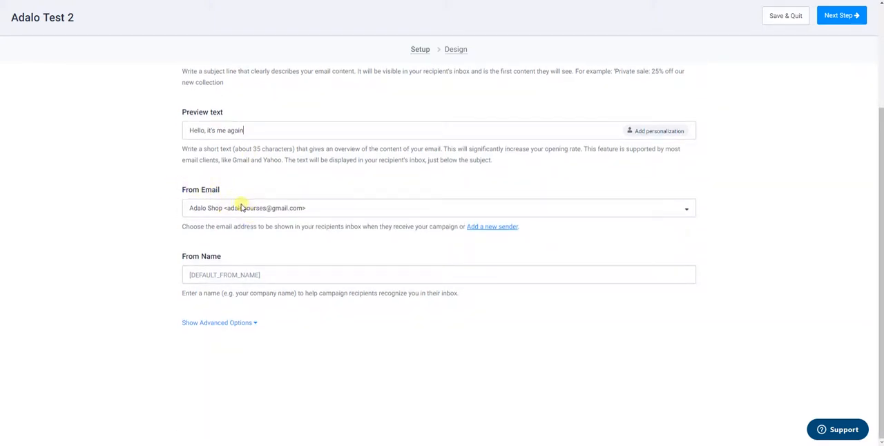
pyautogui.click(211, 280)
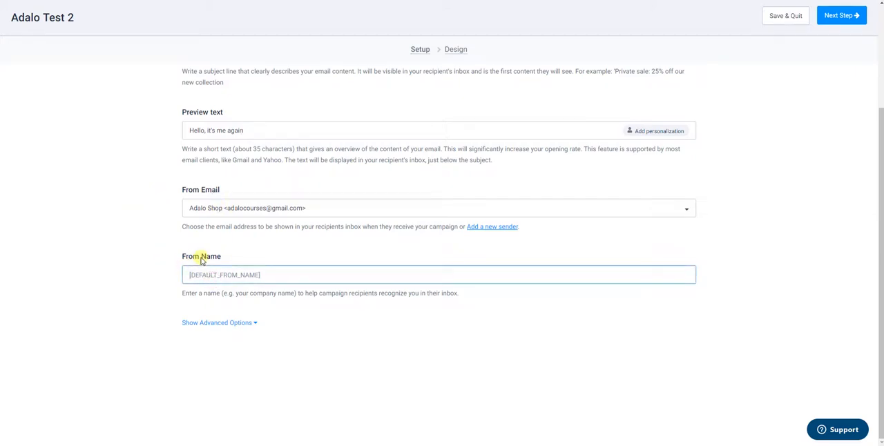
pyautogui.write('Adal')
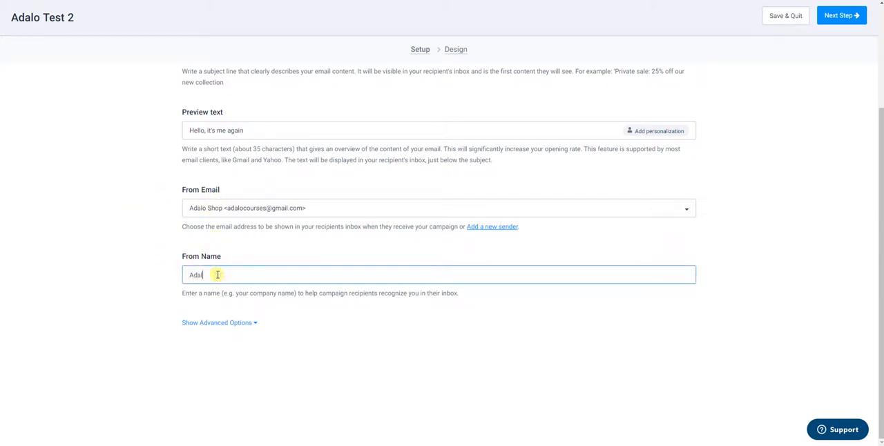
pyautogui.press('BackSpace')
pyautogui.press('BackSpace')
pyautogui.write('Nocodetribe')
pyautogui.scroll(2, 498, 247)
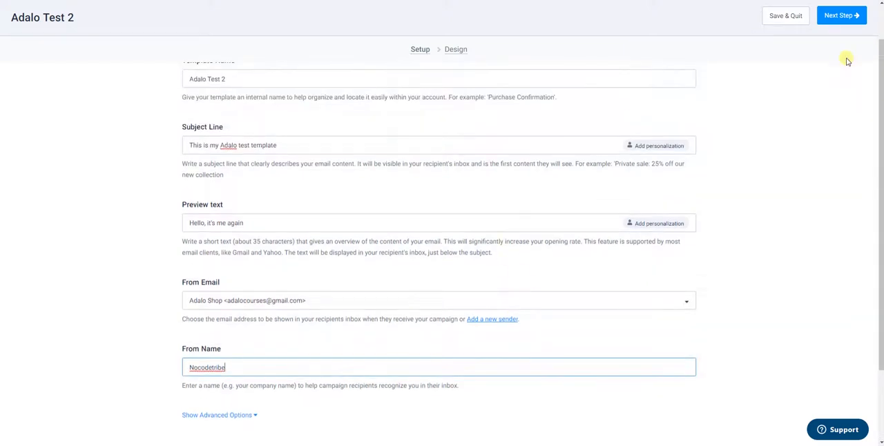
pyautogui.click(839, 16)
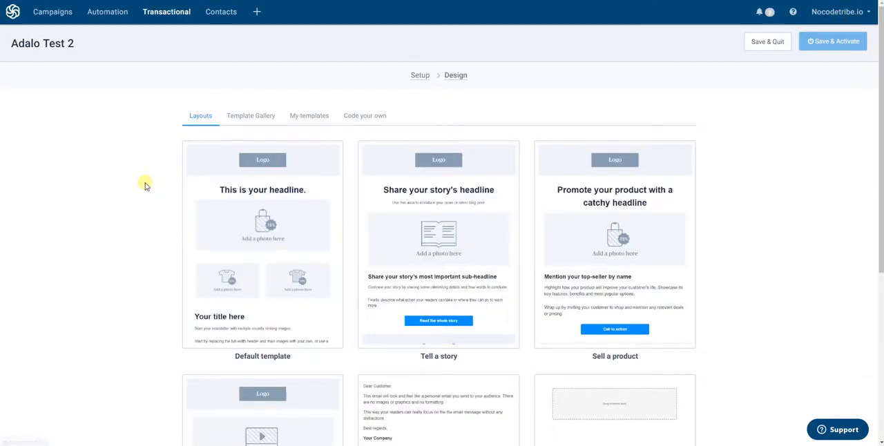
# Look through the basic layouts offered for the new template's design.
pyautogui.scroll(-1, 145, 182)
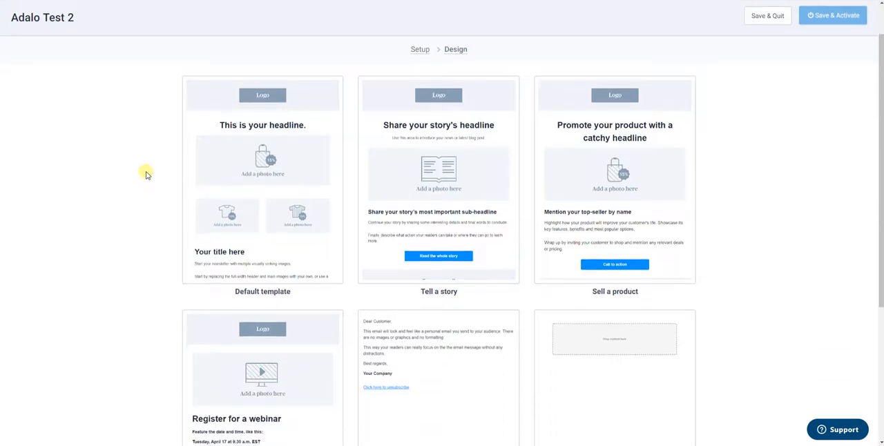
pyautogui.scroll(-1, 145, 179)
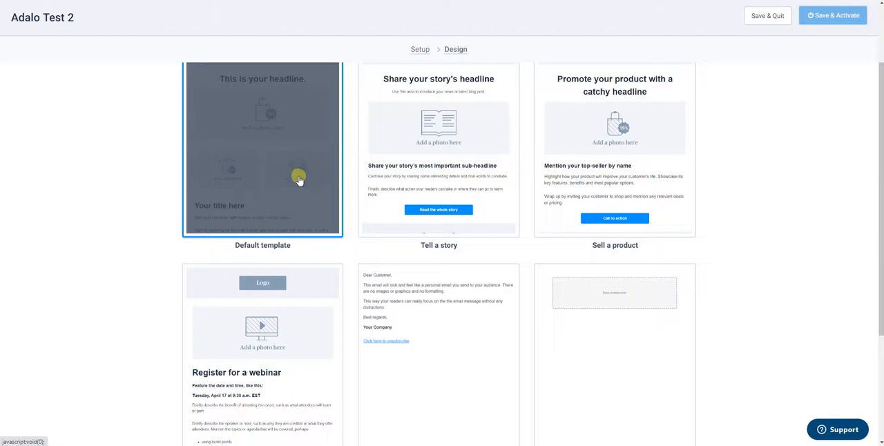
pyautogui.scroll(-3, 298, 178)
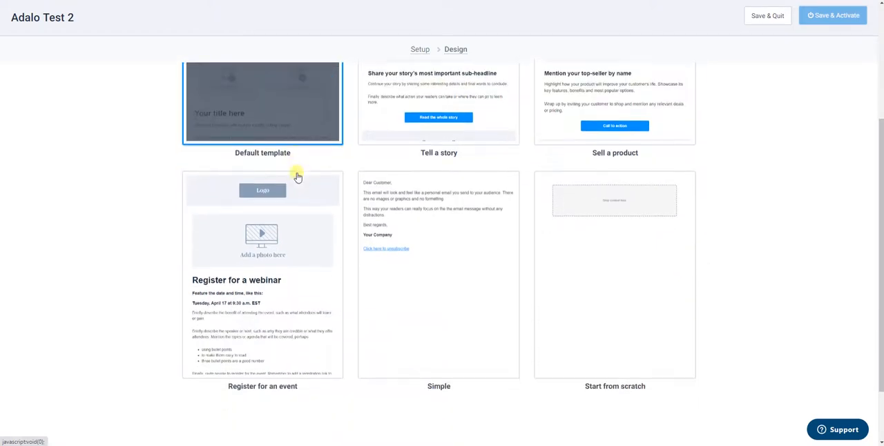
pyautogui.scroll(5, 297, 176)
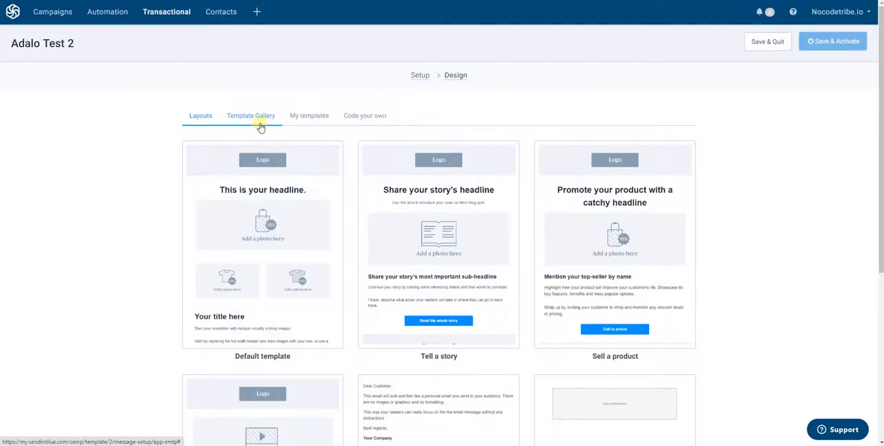
# Open the gallery's Progress template "Workflows are essentials. That's why we're here." for editing and select its heading text block.
pyautogui.click(248, 118)
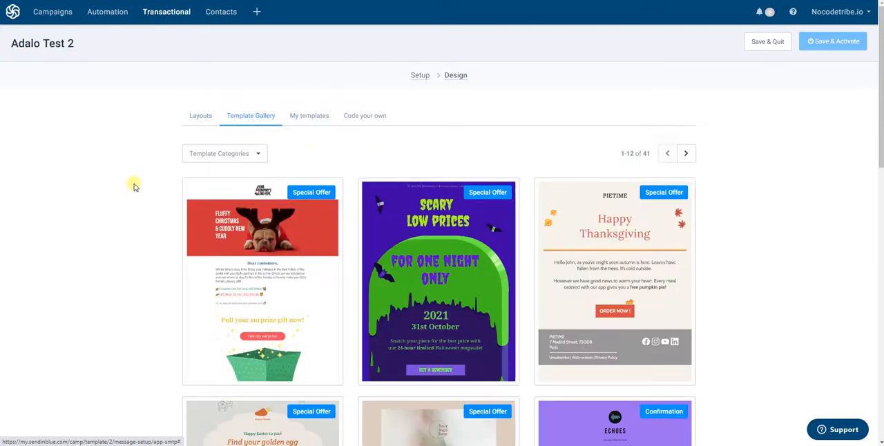
pyautogui.scroll(-2, 139, 194)
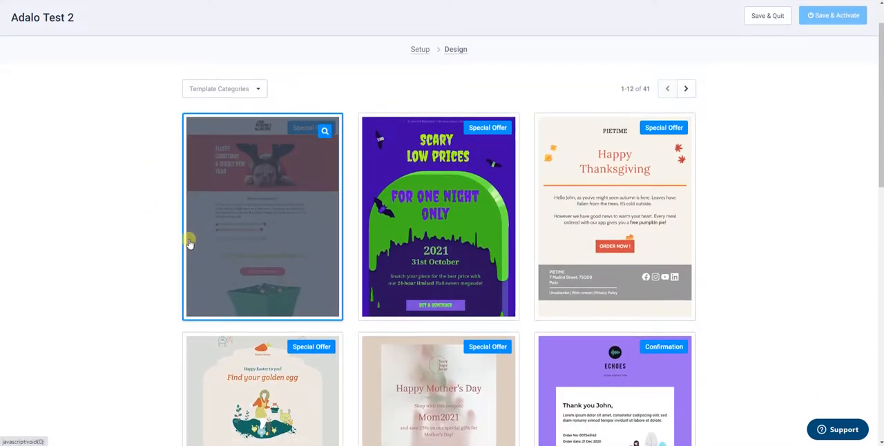
pyautogui.scroll(-5, 194, 185)
pyautogui.scroll(-5, 193, 183)
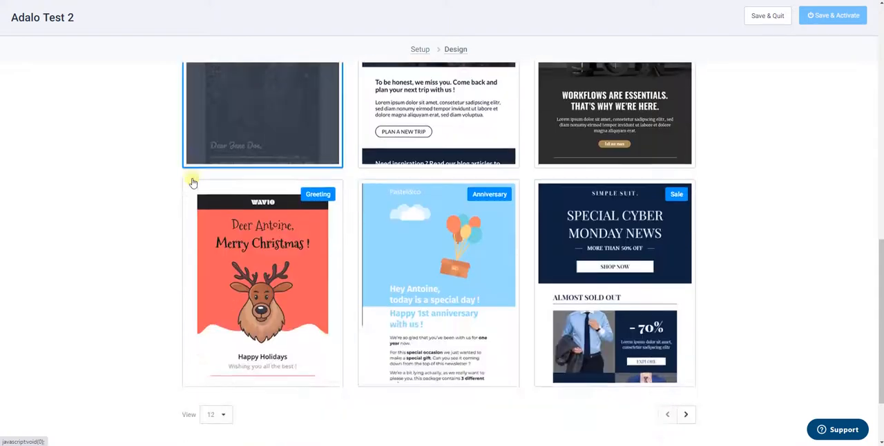
pyautogui.scroll(4, 196, 202)
pyautogui.scroll(-2, 197, 208)
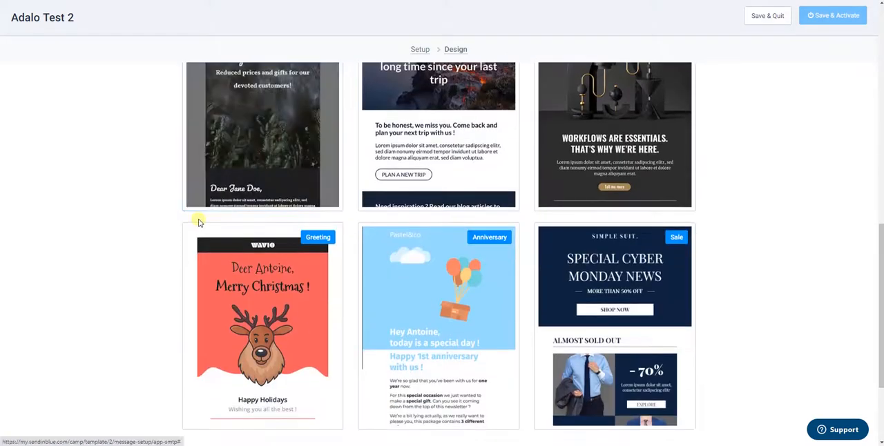
pyautogui.scroll(1, 198, 221)
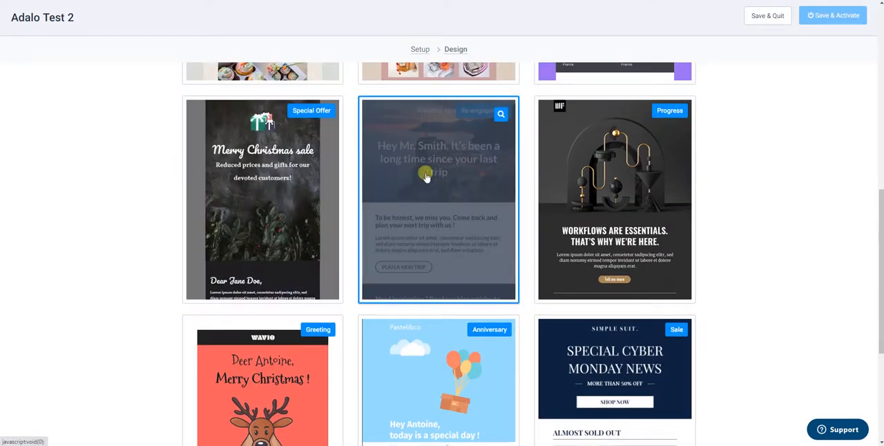
pyautogui.scroll(2, 114, 245)
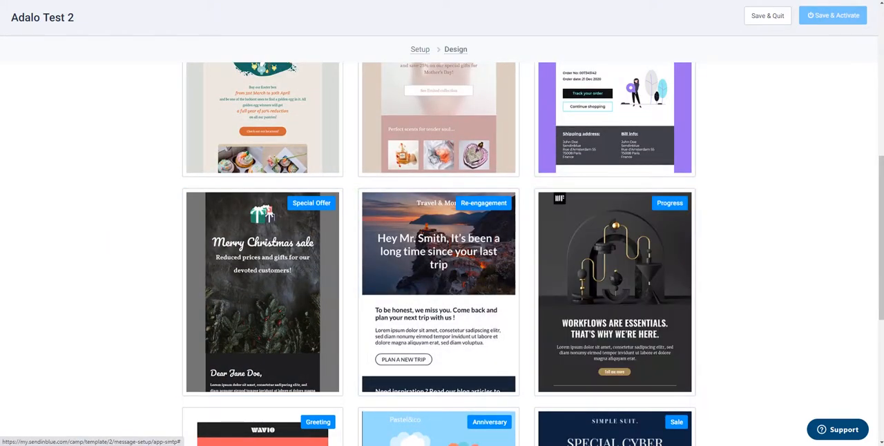
pyautogui.click(445, 249)
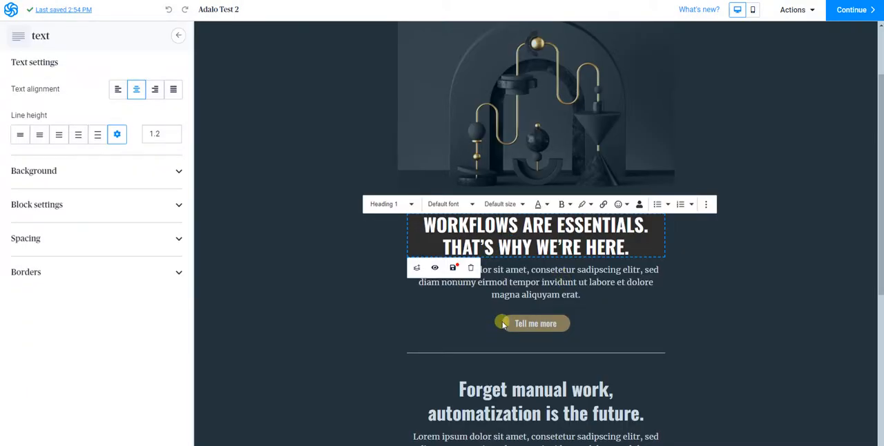
# Replace the main heading's first sentence, "WORKFLOWS ARE ESSENTIALS.", with "Hey {{params.name}}.".
pyautogui.doubleClick(474, 227)
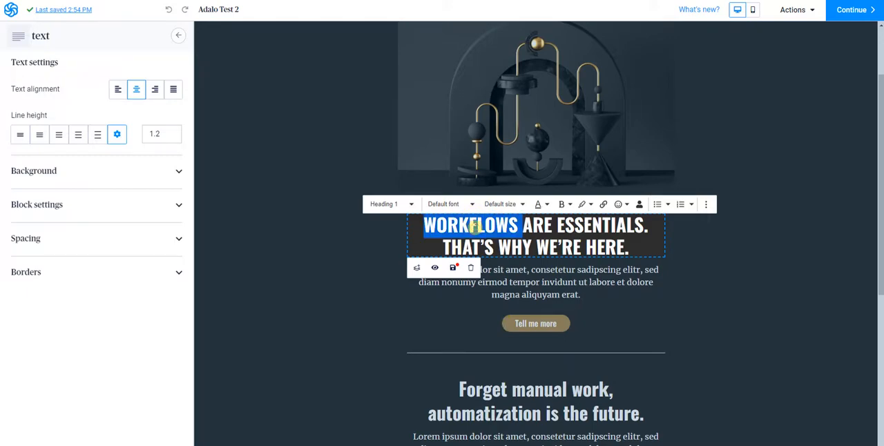
pyautogui.write('Hey')
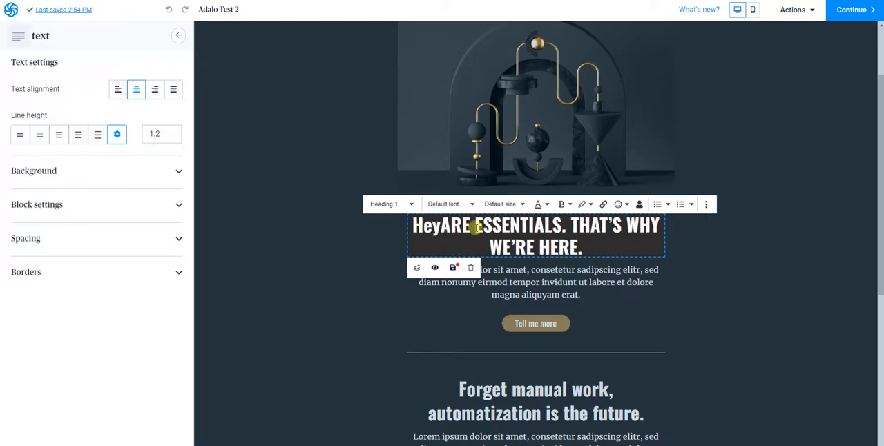
pyautogui.write('{{params.name}}')
pyautogui.press('Delete')
pyautogui.press('Delete')
pyautogui.press('Delete')
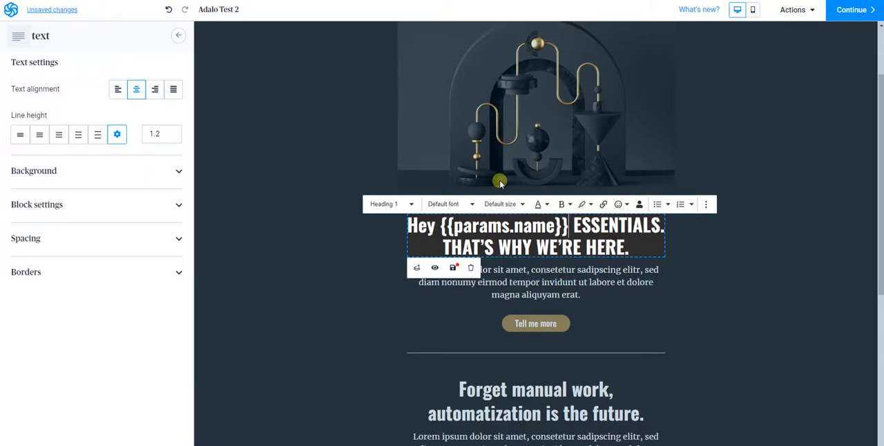
pyautogui.press('Delete')
pyautogui.press('Delete')
pyautogui.press('Delete')
pyautogui.press('Delete')
pyautogui.press('Delete')
pyautogui.press('Delete')
pyautogui.press('Delete')
pyautogui.press('Delete')
pyautogui.press('Delete')
pyautogui.press('Delete')
pyautogui.press('Delete')
pyautogui.press('Delete')
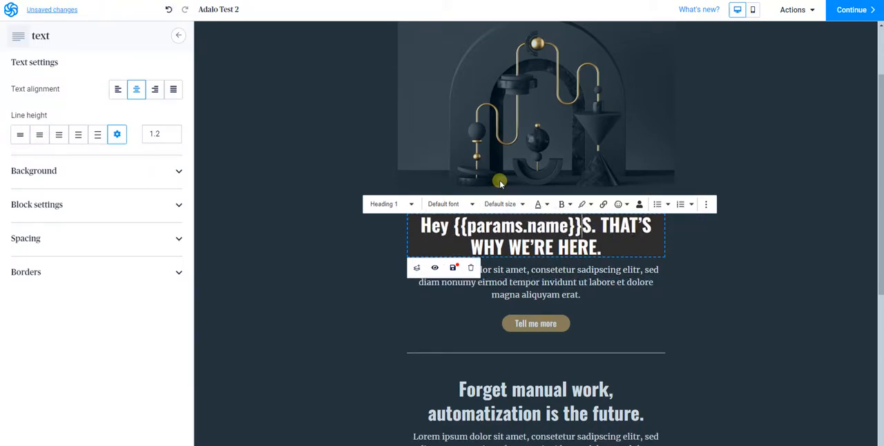
pyautogui.press('Delete')
pyautogui.press('Delete')
pyautogui.write('.T')
pyautogui.press('BackSpace')
# Extend the end of the main heading after "WE'RE HERE" with ", TUTORIALS.".
pyautogui.write(', tu')
pyautogui.press('BackSpace')
pyautogui.press('BackSpace')
pyautogui.write('TU')
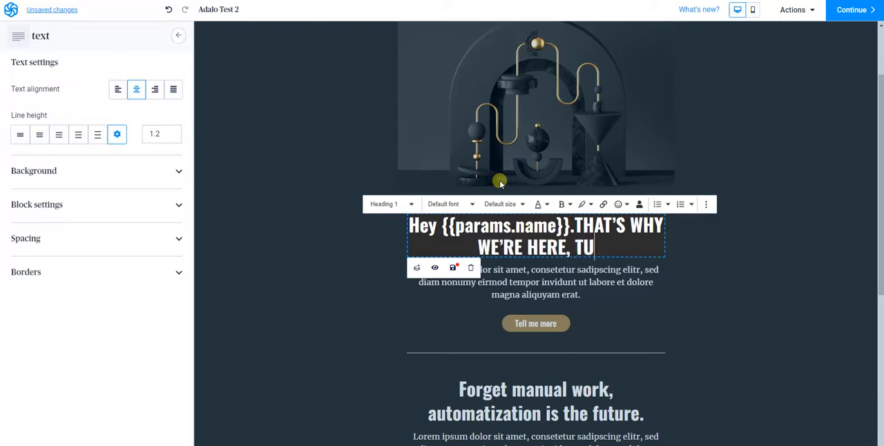
pyautogui.write('TORIA')
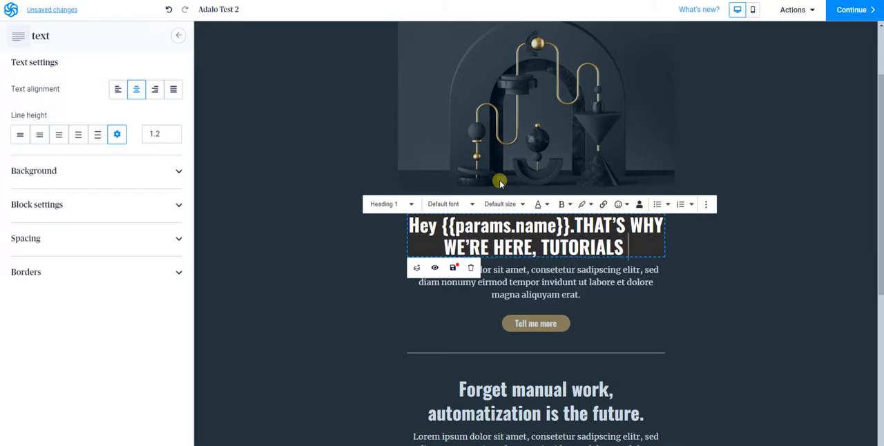
pyautogui.press('BackSpace')
pyautogui.write('.')
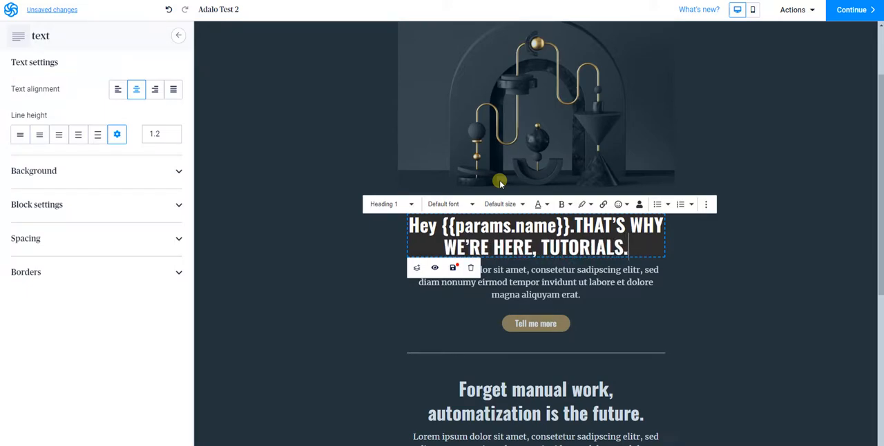
# Replace the placeholder paragraph below the main heading with {{params.message}}.
pyautogui.click(535, 297)
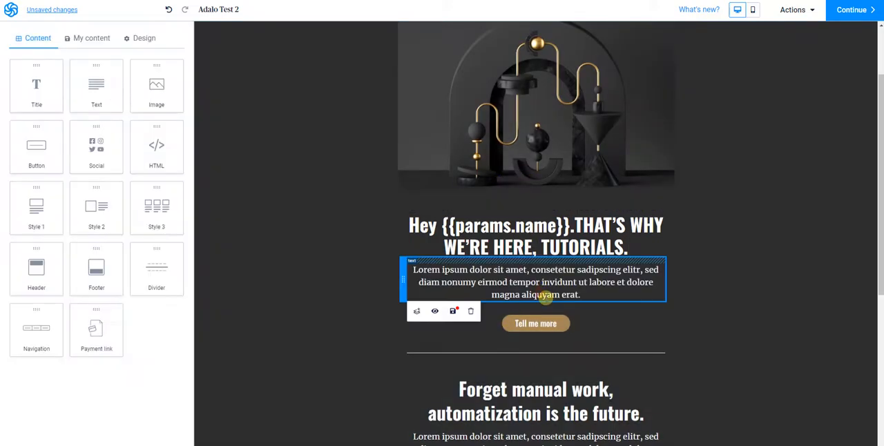
pyautogui.click(545, 293)
pyautogui.tripleClick(545, 294)
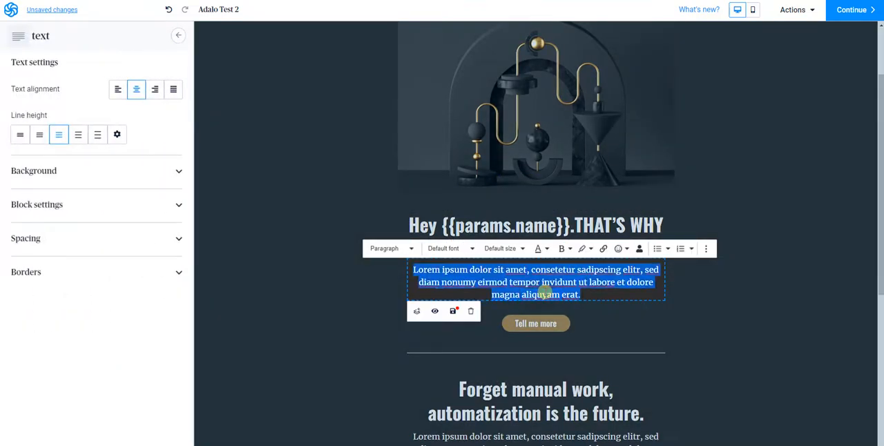
pyautogui.write('{{params.name}}')
pyautogui.click(561, 269)
pyautogui.press('BackSpace')
pyautogui.press('BackSpace')
pyautogui.press('BackSpace')
pyautogui.press('BackSpace')
pyautogui.write('message')
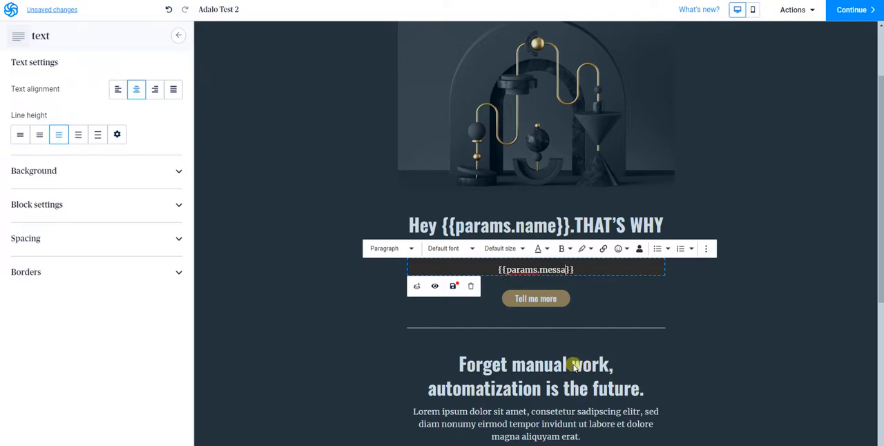
pyautogui.click(659, 312)
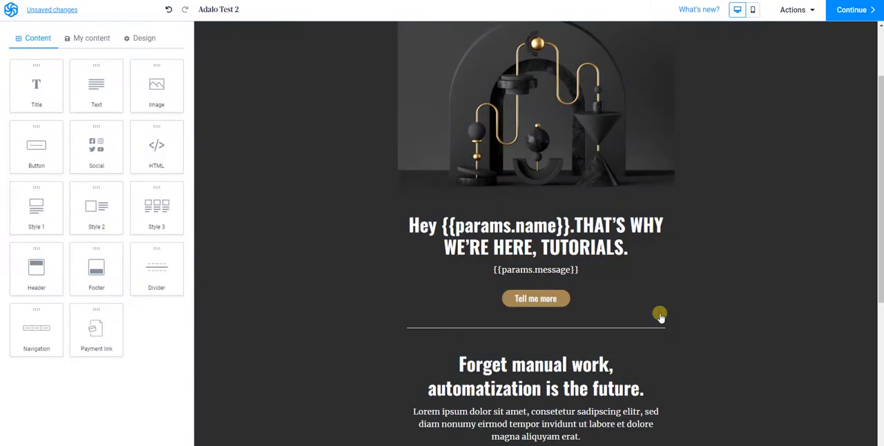
# Replace the heading "Forget manual work, automatization is the future." with "Email sent to: {{params.email}}".
pyautogui.scroll(-1, 410, 298)
pyautogui.click(538, 315)
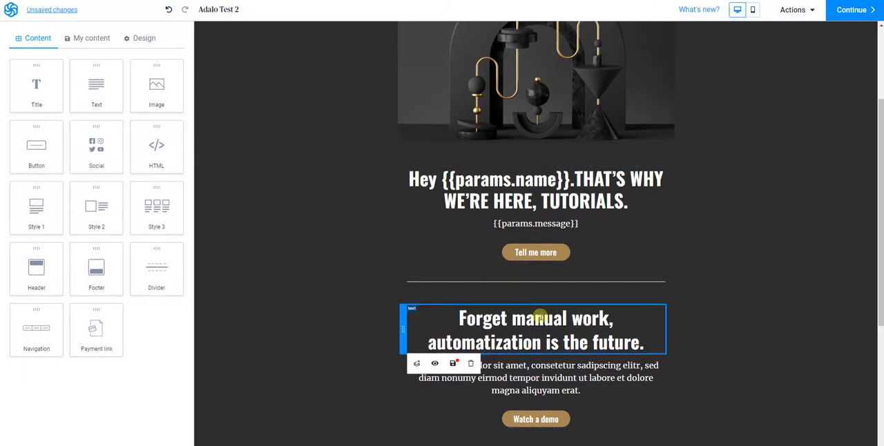
pyautogui.click(539, 317)
pyautogui.press('BackSpace')
pyautogui.write('Email')
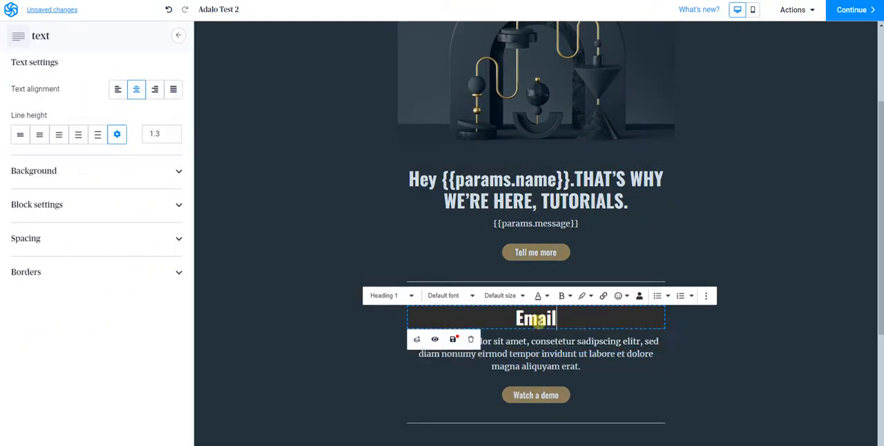
pyautogui.write(' sent to:')
pyautogui.write('{{params.name}}')
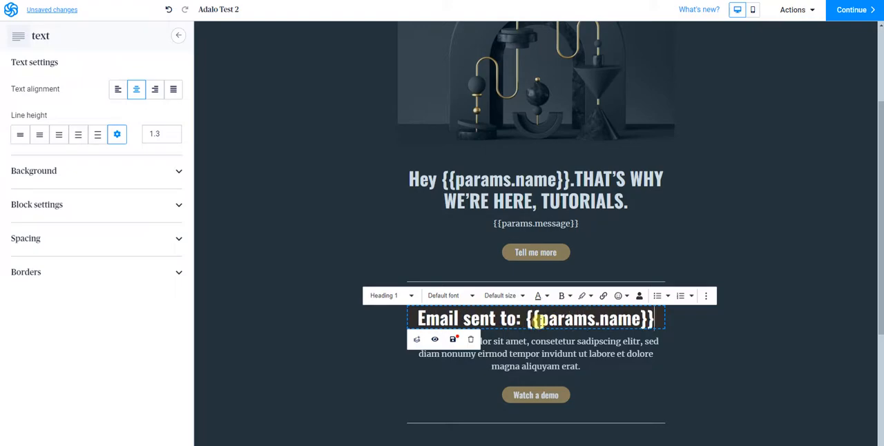
pyautogui.doubleClick(629, 318)
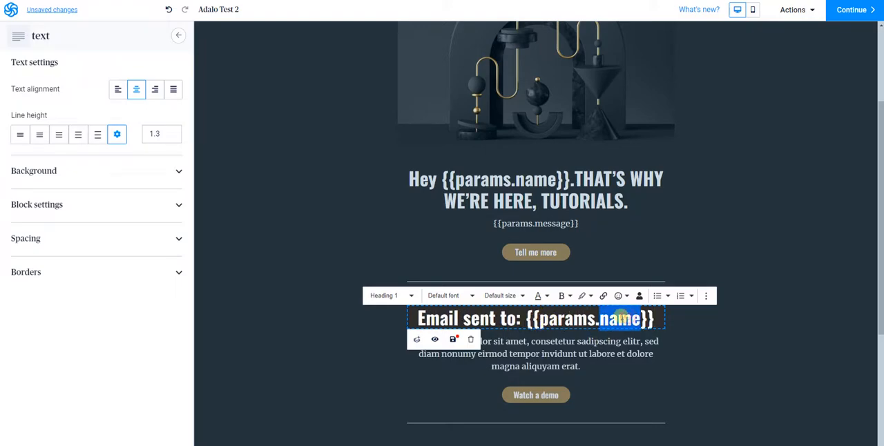
pyautogui.write('email')
pyautogui.click(747, 236)
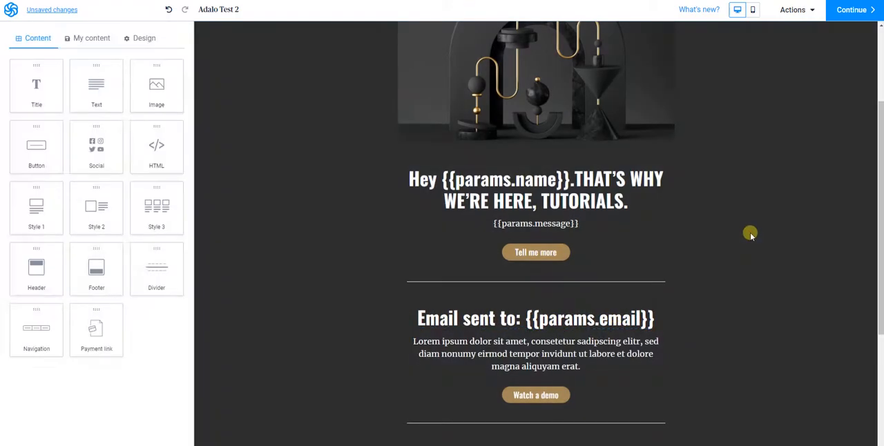
# Delete the "Watch a demo" button block from the email's second section.
pyautogui.click(532, 395)
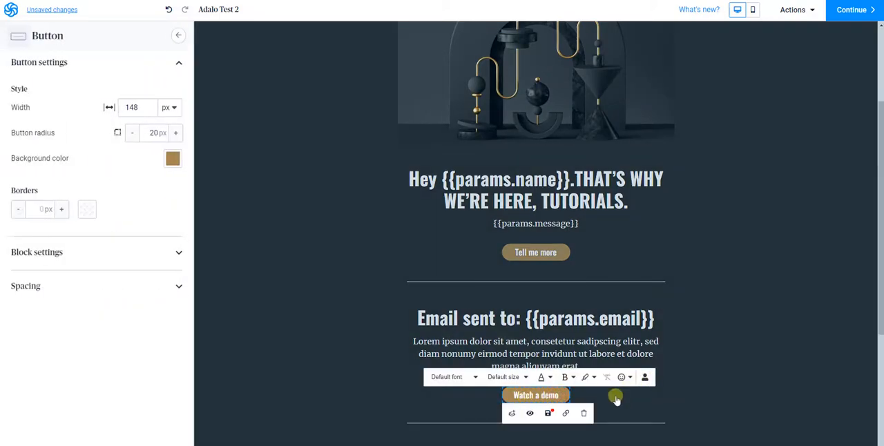
pyautogui.click(584, 413)
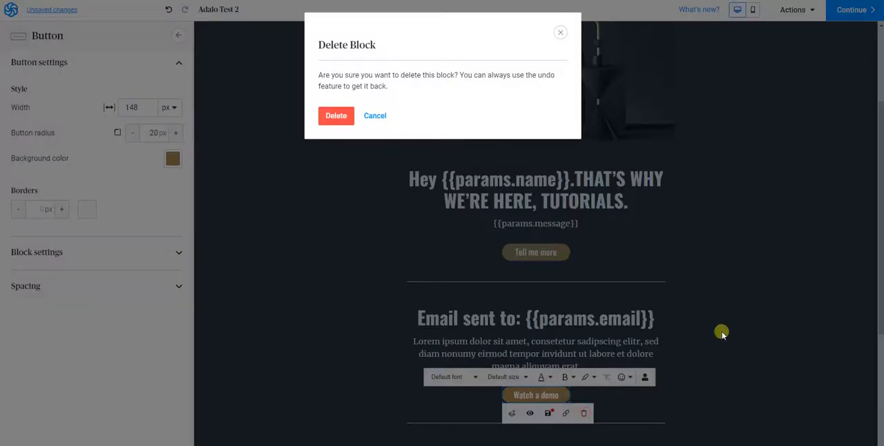
pyautogui.click(335, 118)
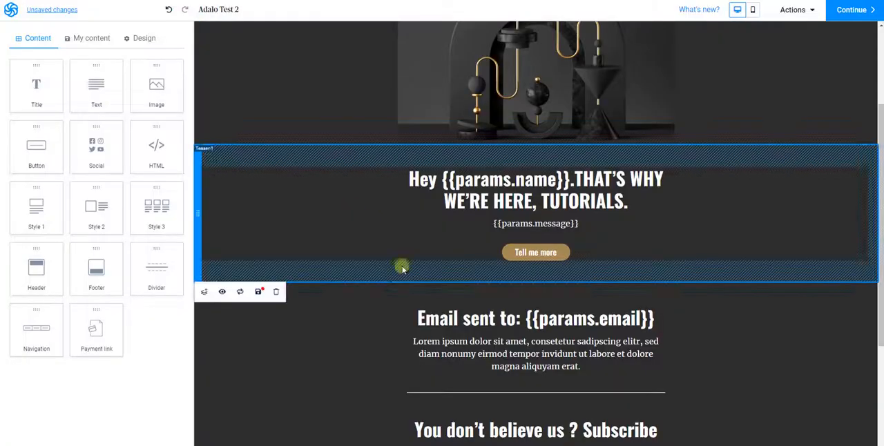
# Delete the heading, placeholder paragraph and "Subscribe now" button from the email's subscription section.
pyautogui.scroll(-1, 390, 310)
pyautogui.scroll(3, 391, 307)
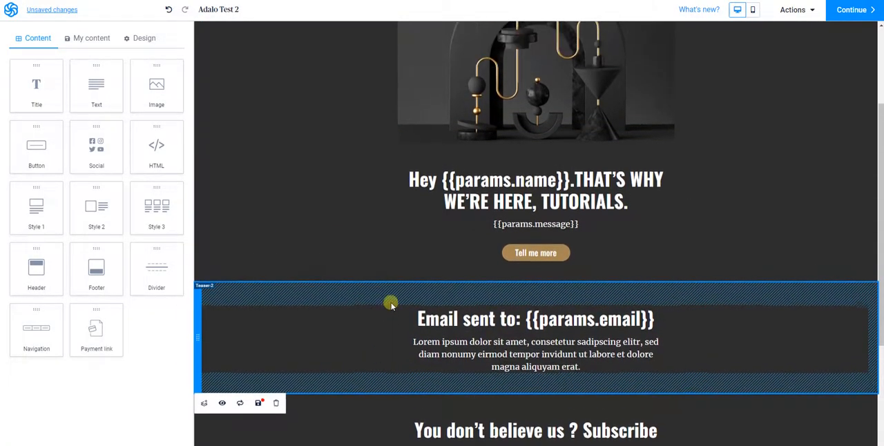
pyautogui.scroll(-6, 391, 307)
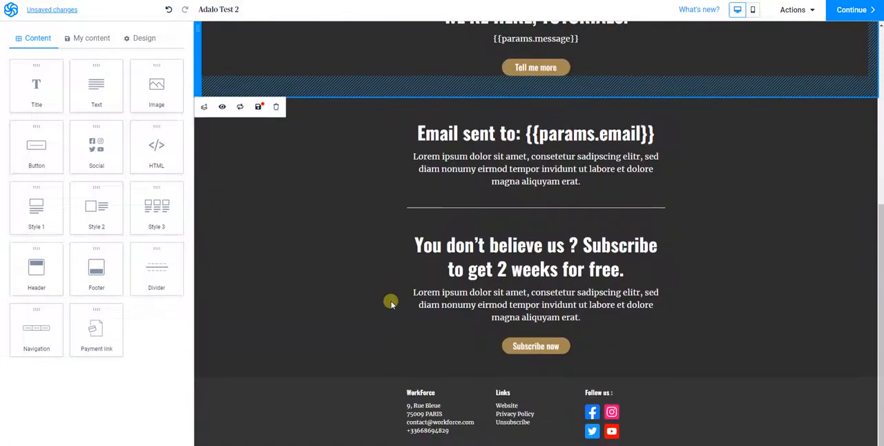
pyautogui.click(470, 290)
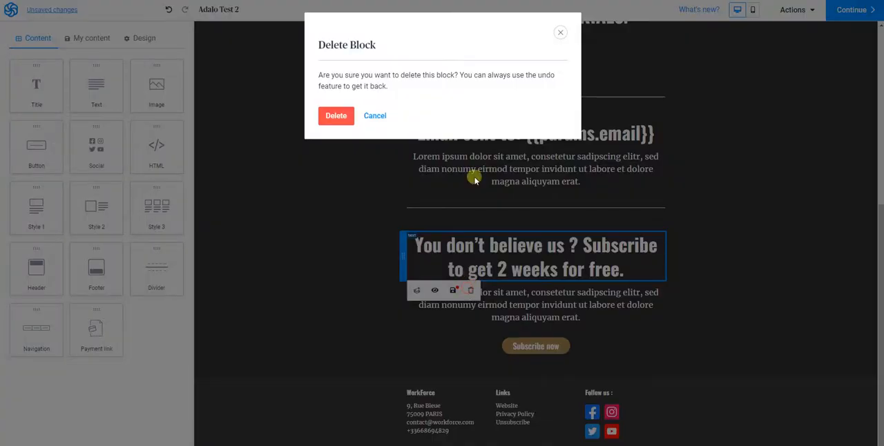
pyautogui.click(335, 116)
pyautogui.click(501, 270)
pyautogui.click(473, 308)
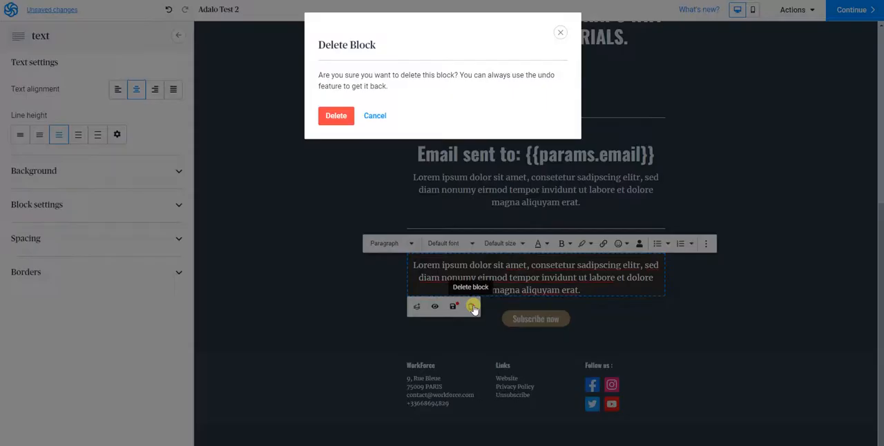
pyautogui.click(351, 119)
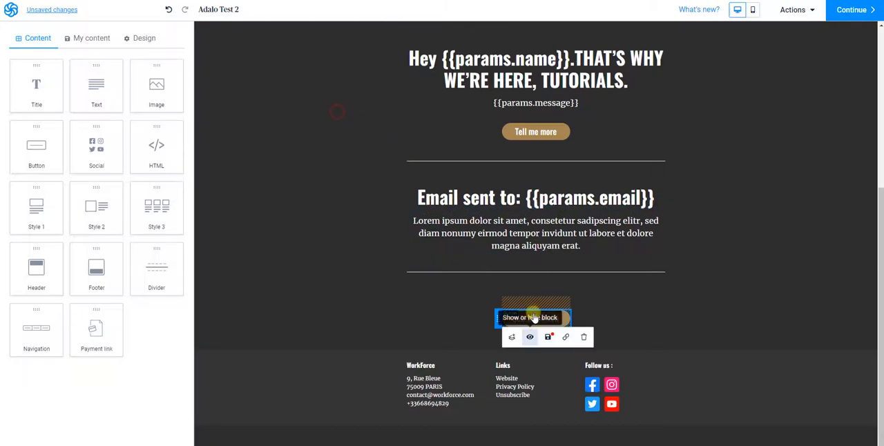
pyautogui.click(584, 337)
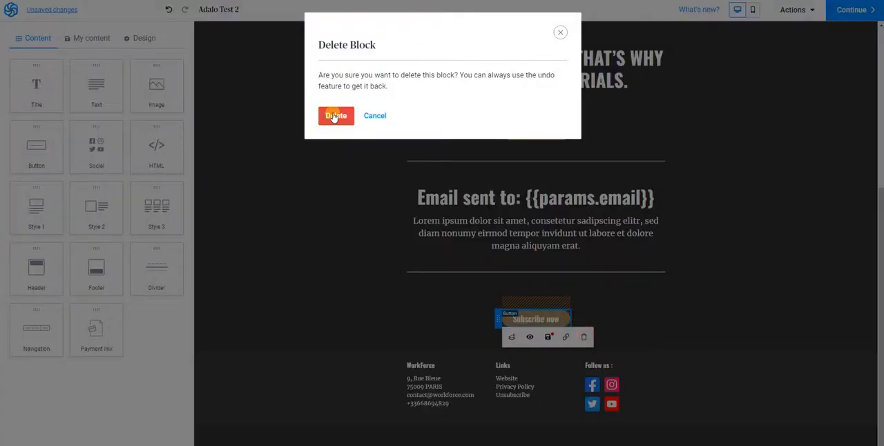
pyautogui.click(338, 114)
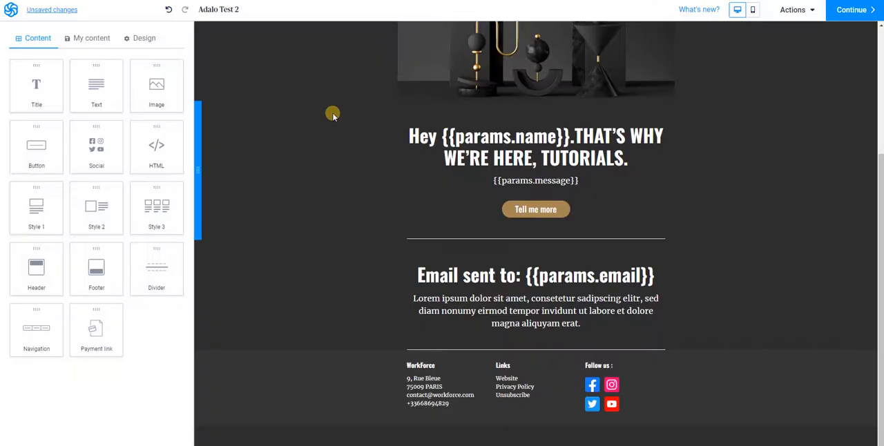
# Delete the placeholder paragraph below the "Email sent to: {{params.email}}" heading.
pyautogui.click(551, 311)
pyautogui.click(470, 340)
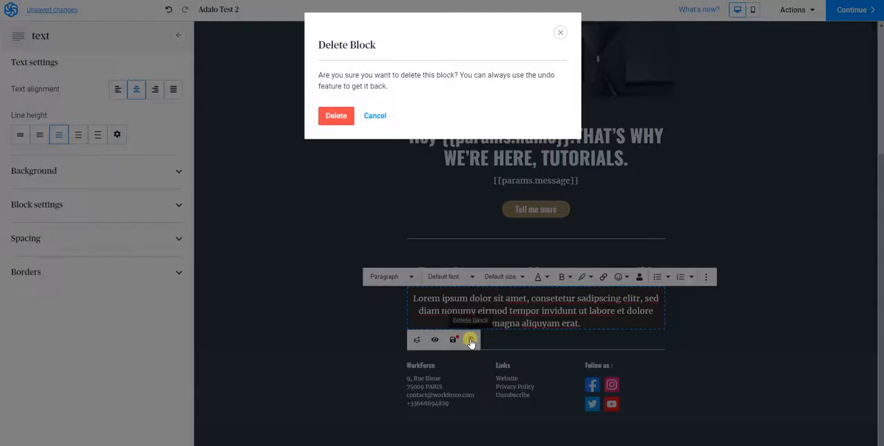
pyautogui.click(335, 116)
# Finish editing the email design and continue to the template's preview page.
pyautogui.scroll(3, 529, 199)
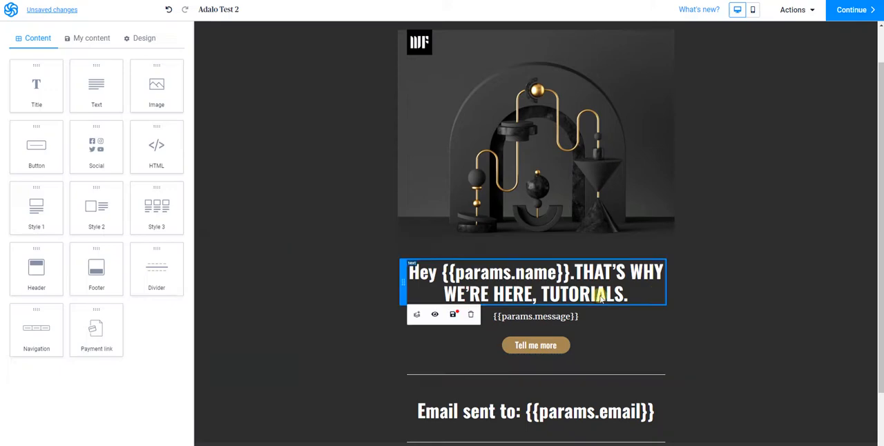
pyautogui.scroll(-1, 608, 397)
pyautogui.scroll(-1, 624, 375)
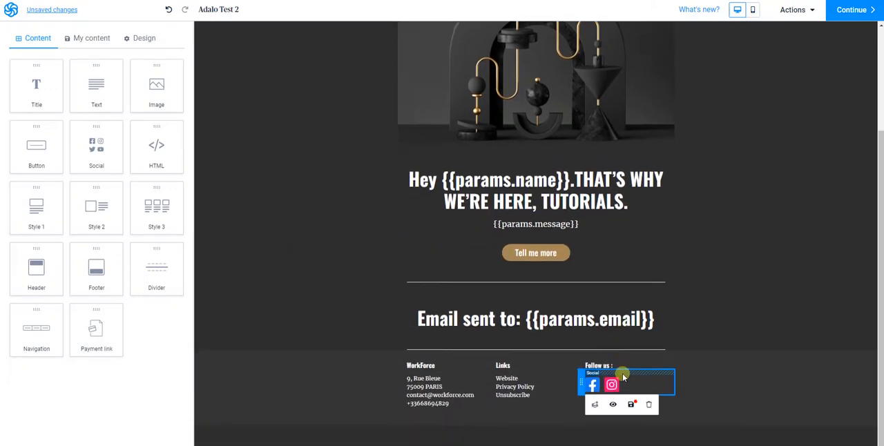
pyautogui.scroll(3, 762, 332)
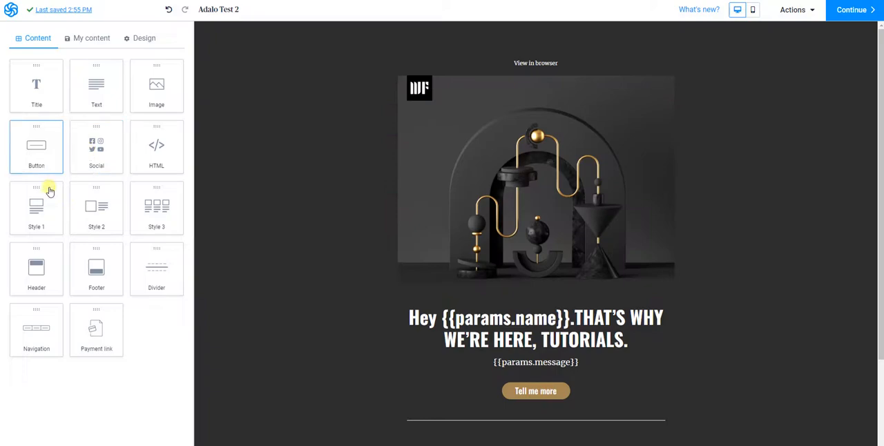
pyautogui.click(836, 13)
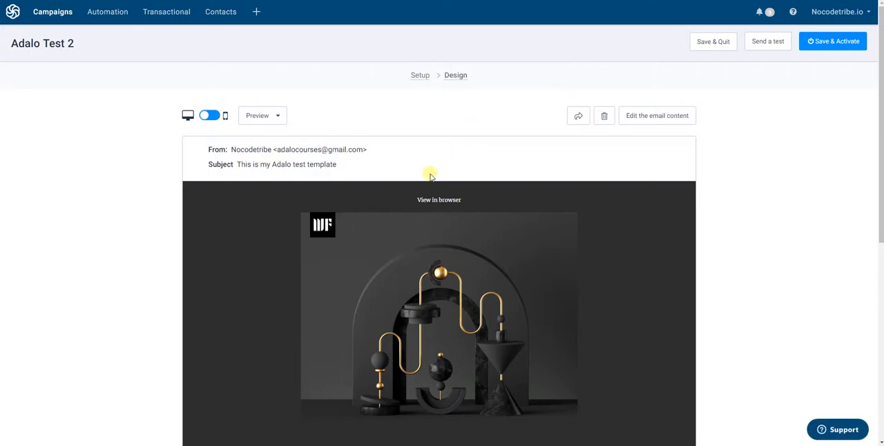
# Save and activate the Adalo Test 2 template after checking its email preview.
pyautogui.scroll(-5, 377, 266)
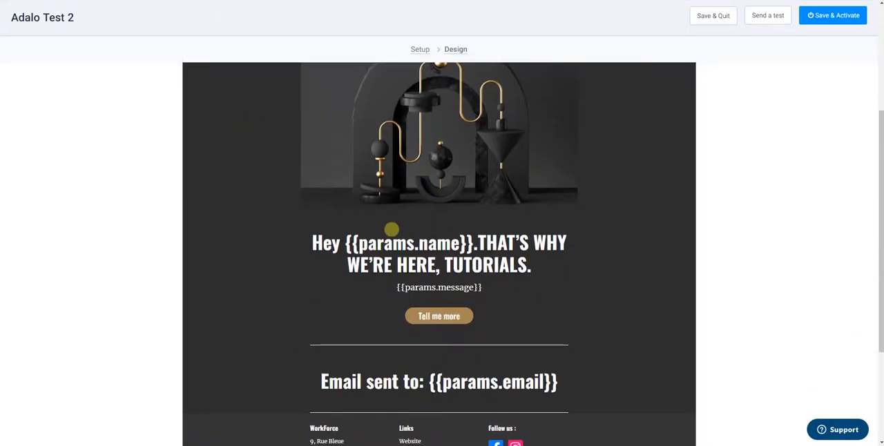
pyautogui.scroll(-2, 470, 304)
pyautogui.scroll(4, 470, 287)
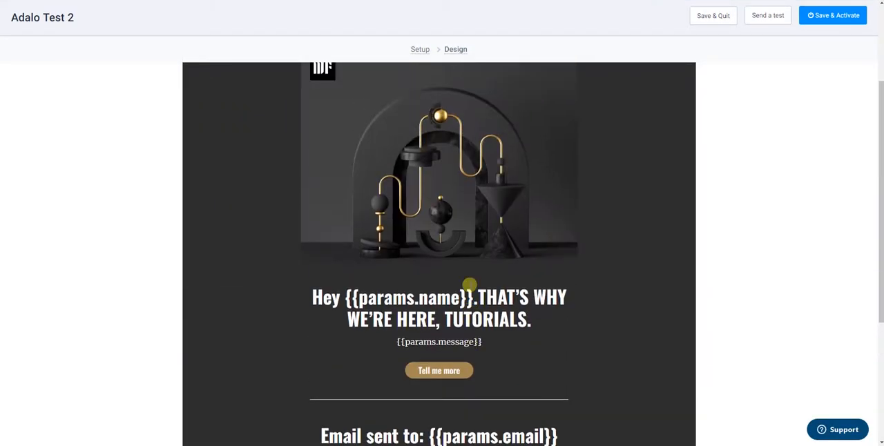
pyautogui.scroll(3, 469, 283)
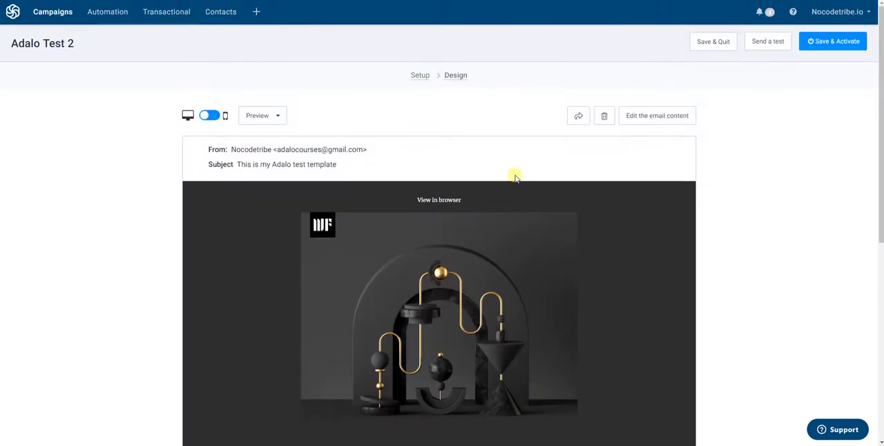
pyautogui.click(839, 46)
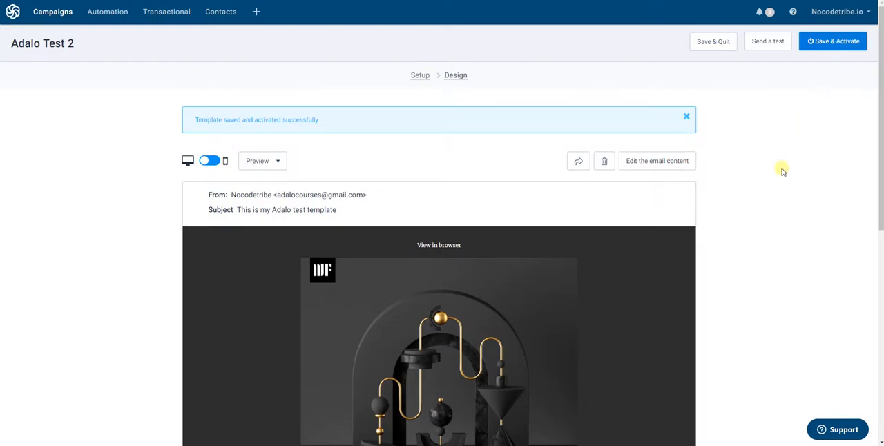
# Save and quit the Adalo Test 2 template, and check its desktop and mobile previews from the template list.
pyautogui.click(835, 51)
pyautogui.click(716, 42)
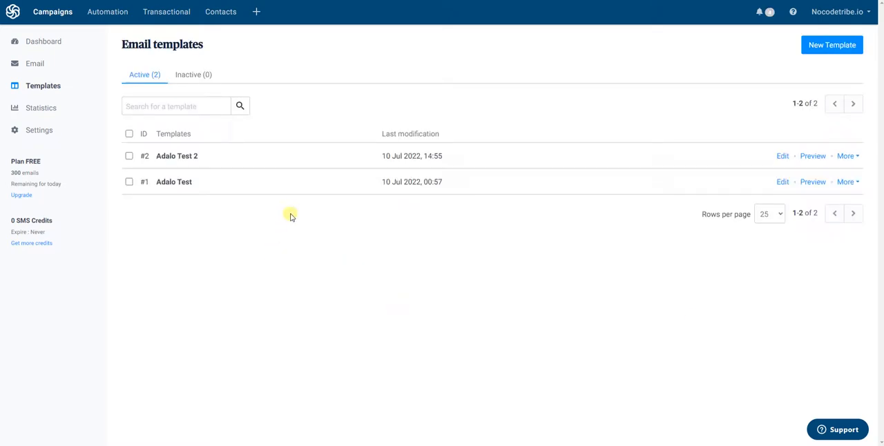
pyautogui.click(816, 156)
pyautogui.scroll(-5, 513, 212)
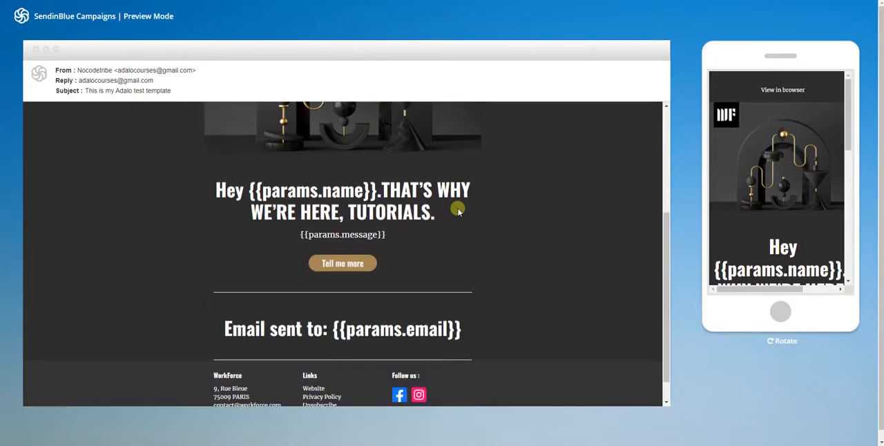
pyautogui.scroll(5, 451, 213)
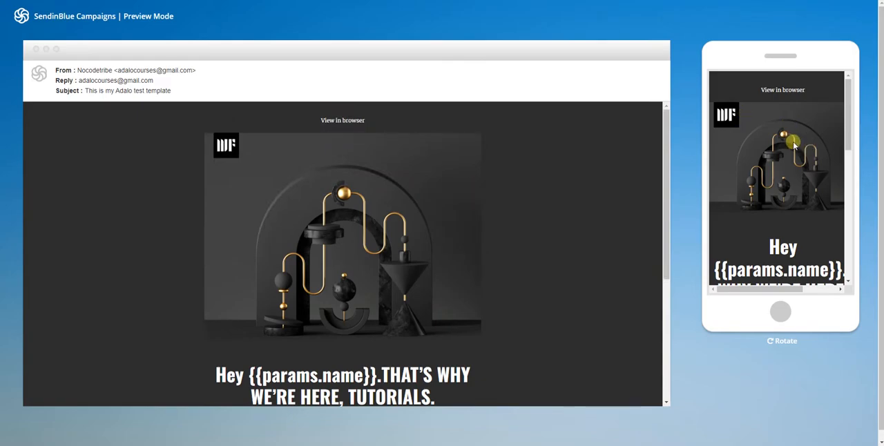
pyautogui.scroll(-2, 793, 142)
pyautogui.scroll(-10, 793, 143)
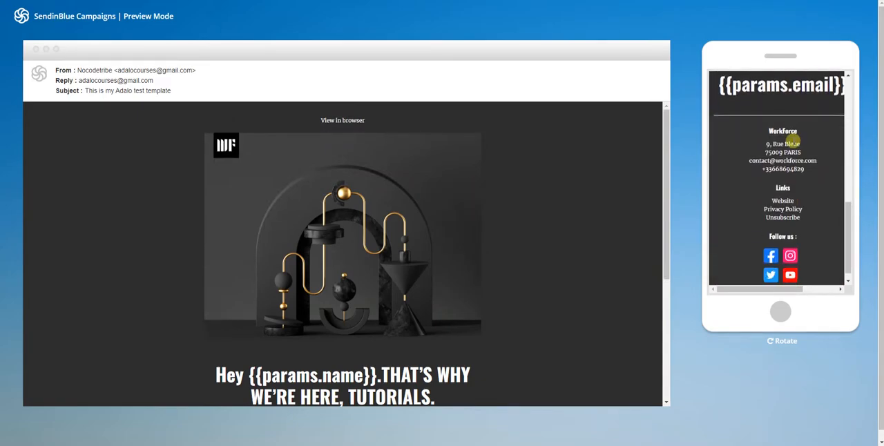
pyautogui.scroll(10, 790, 154)
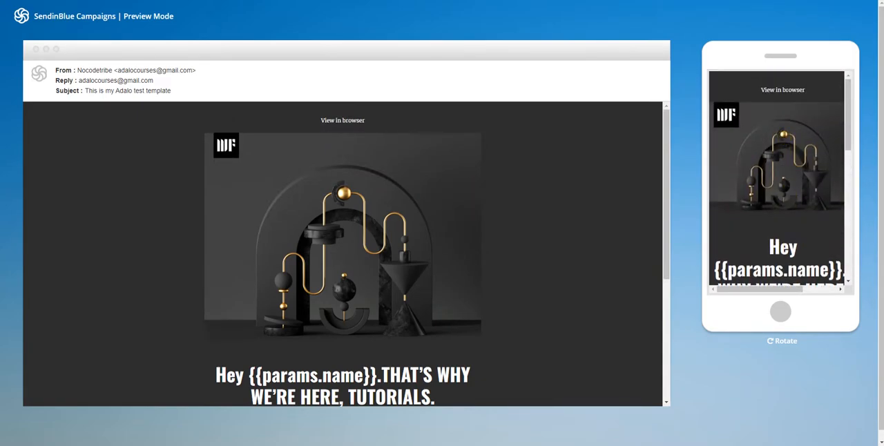
pyautogui.click(206, 1)
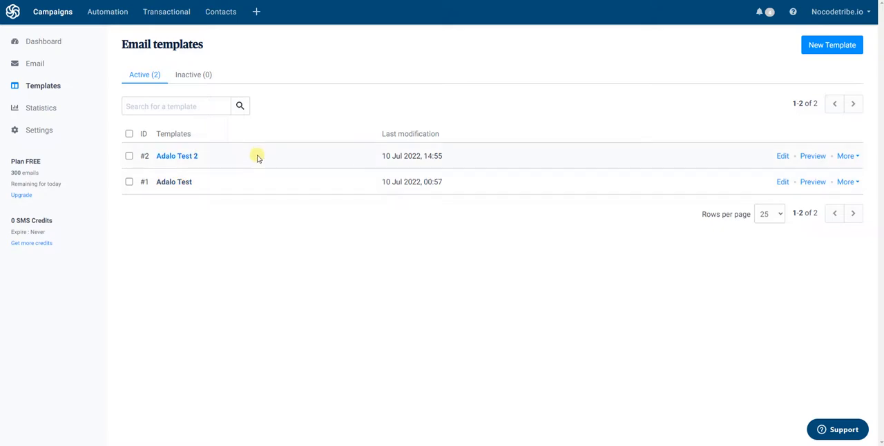
# Open the API documentation from the transactional email configuration and go to its guide on creating and sending transactional emails.
pyautogui.click(160, 11)
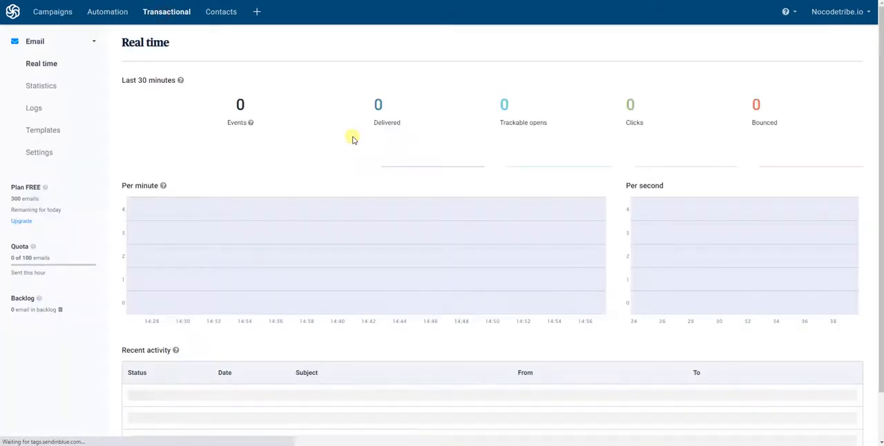
pyautogui.click(52, 152)
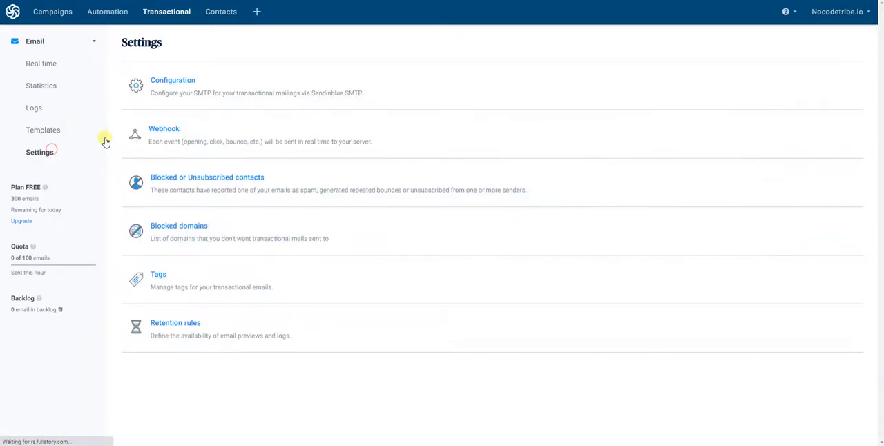
pyautogui.click(174, 82)
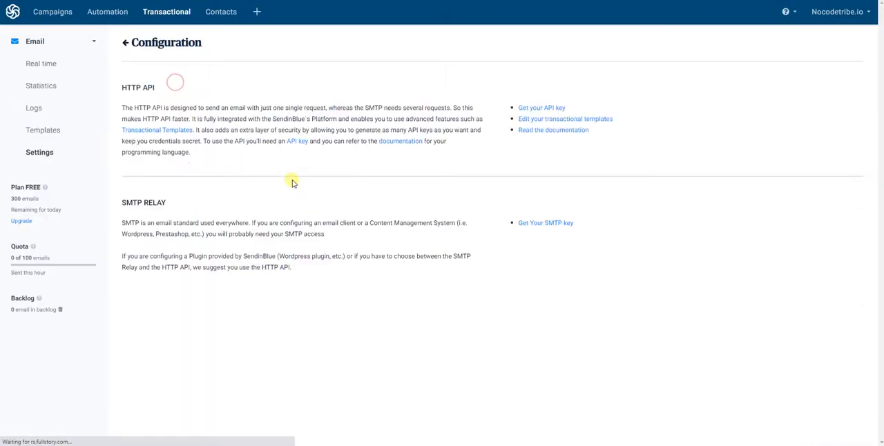
pyautogui.click(543, 136)
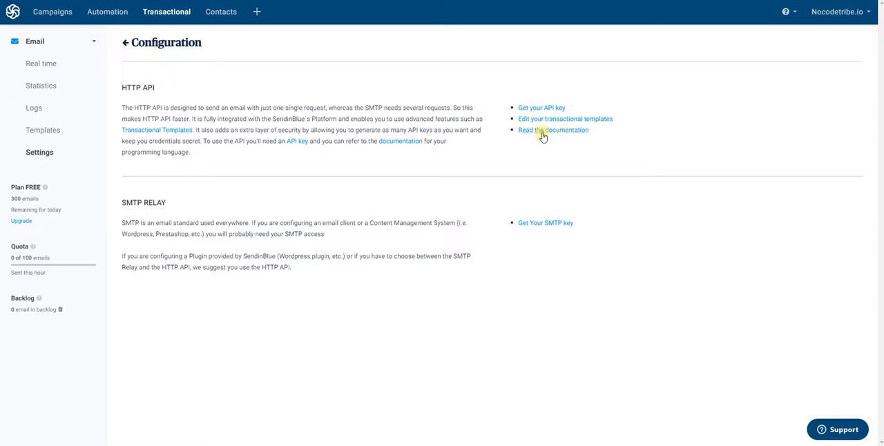
pyautogui.scroll(-2, 263, 196)
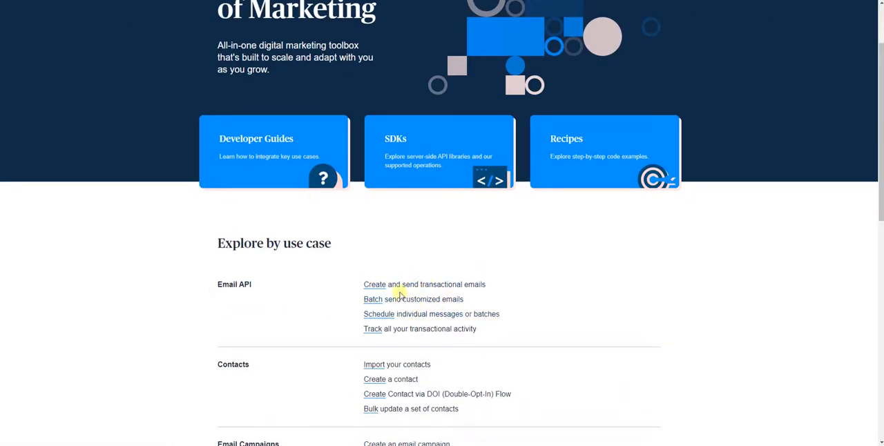
pyautogui.click(424, 283)
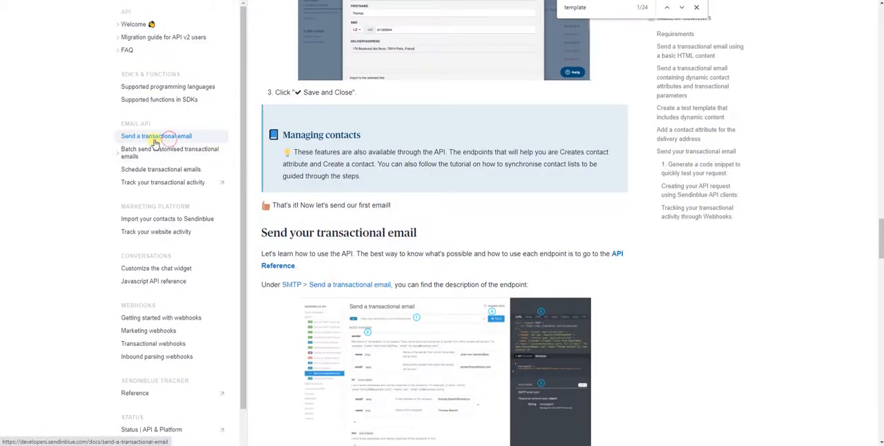
# Look through the "Send a transactional email" guide for the cURL template example and highlight its templateId line.
pyautogui.scroll(8, 450, 169)
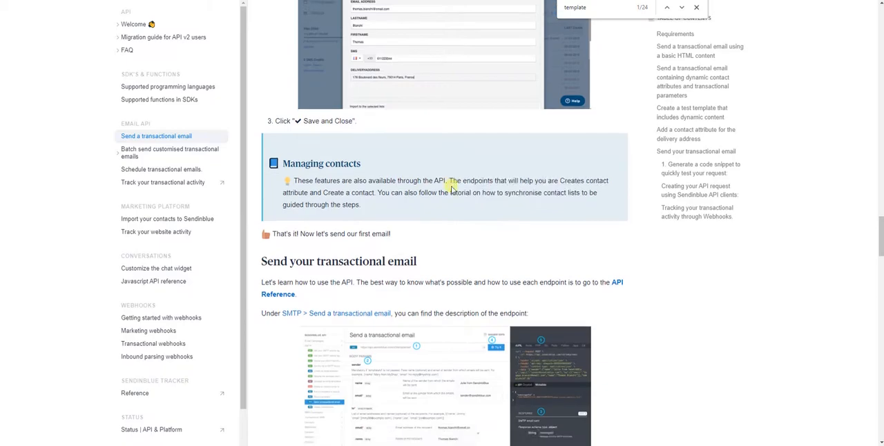
pyautogui.scroll(4, 452, 155)
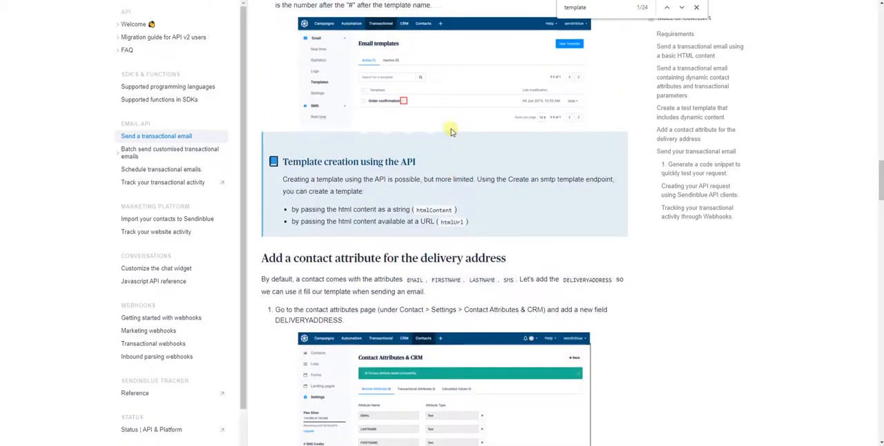
pyautogui.scroll(-9, 482, 166)
pyautogui.scroll(-8, 484, 165)
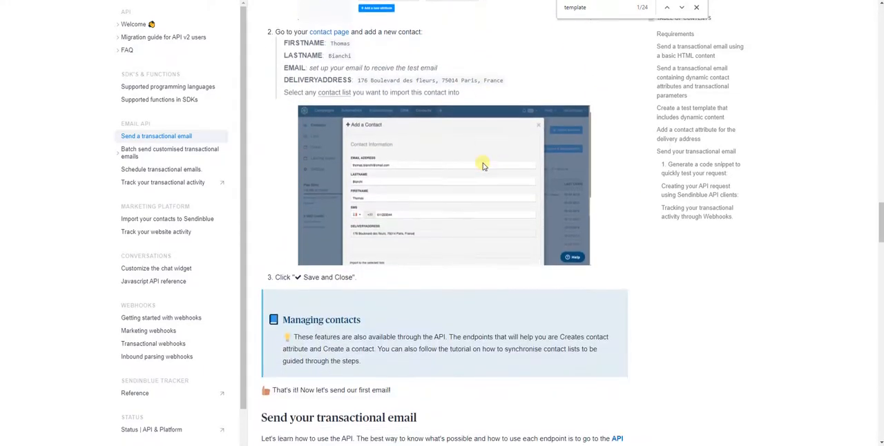
pyautogui.scroll(-1, 483, 163)
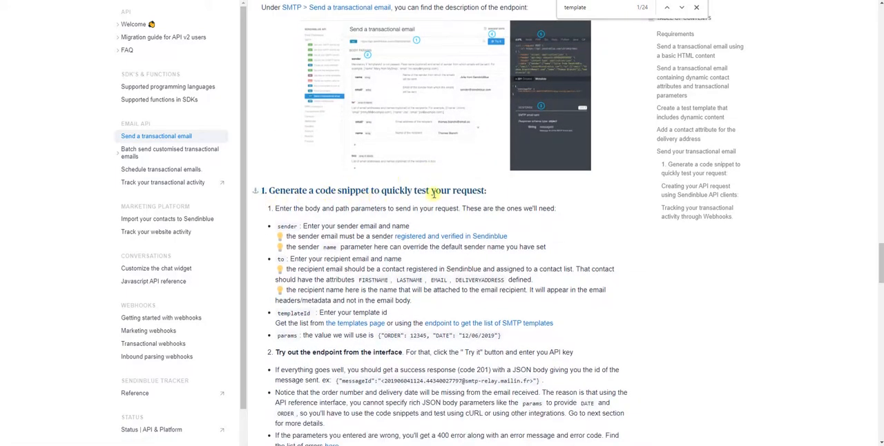
pyautogui.scroll(-2, 550, 195)
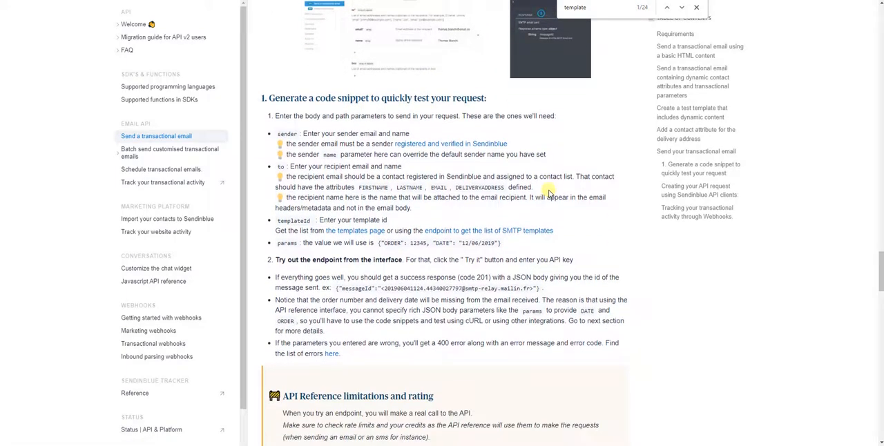
pyautogui.scroll(-11, 551, 190)
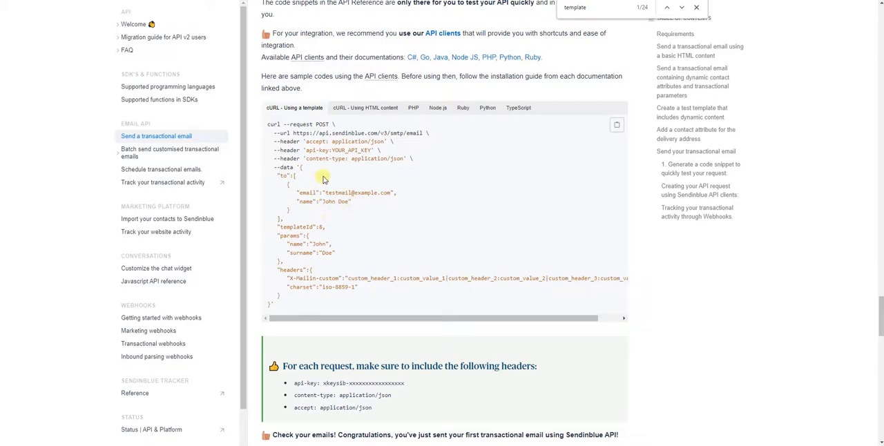
pyautogui.moveTo(331, 228); pyautogui.dragTo(281, 229)
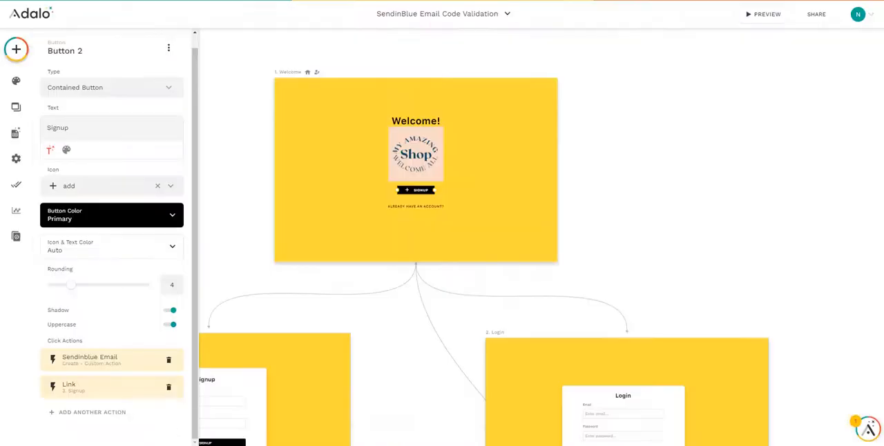
# Switch to Adalo and examine the API request body of the Sendinblue Email custom action on the Signup button.
pyautogui.click(110, 360)
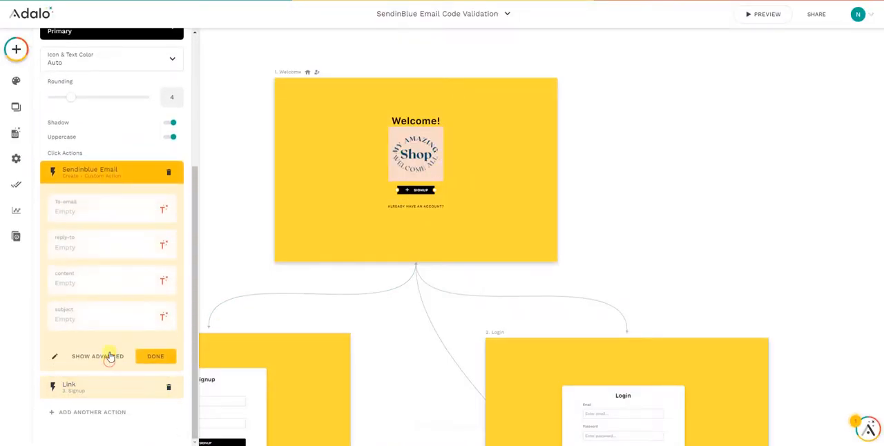
pyautogui.click(60, 357)
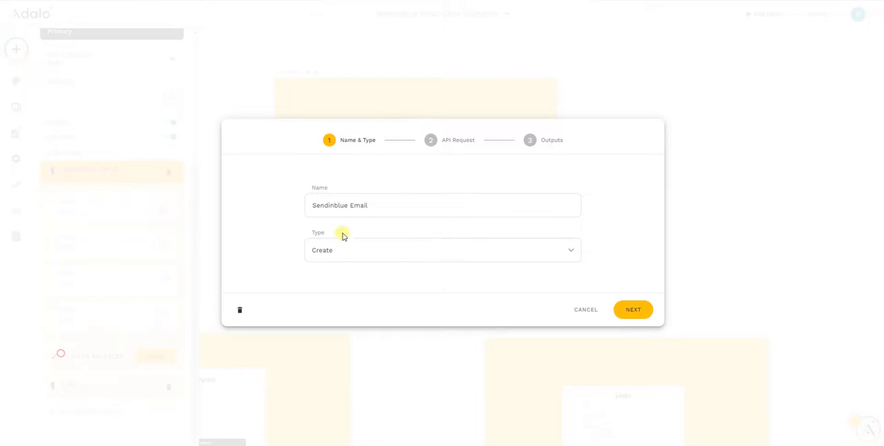
pyautogui.click(632, 311)
pyautogui.scroll(-3, 403, 326)
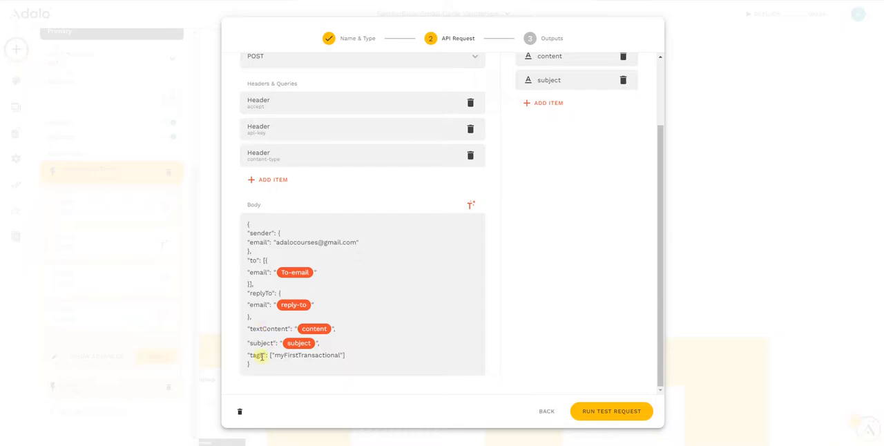
pyautogui.click(546, 412)
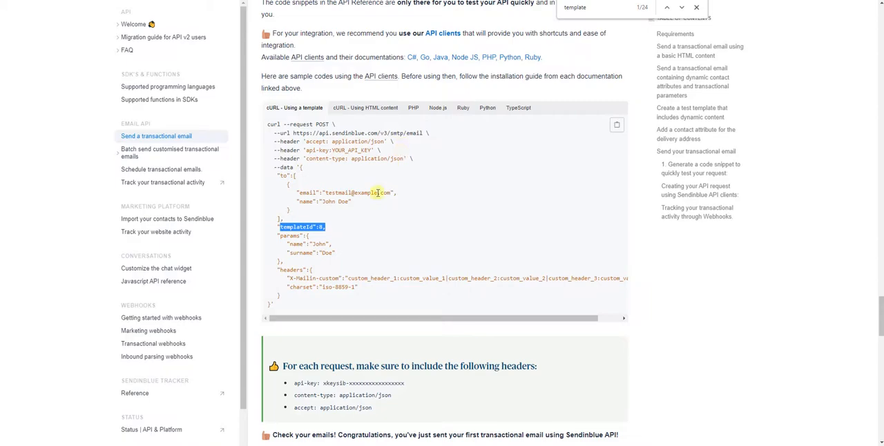
# Copy the JSON data body from the "cURL - Using a template" example in the Sendinblue documentation.
pyautogui.click(269, 304)
pyautogui.moveTo(268, 304); pyautogui.dragTo(300, 175)
pyautogui.rightClick(300, 176)
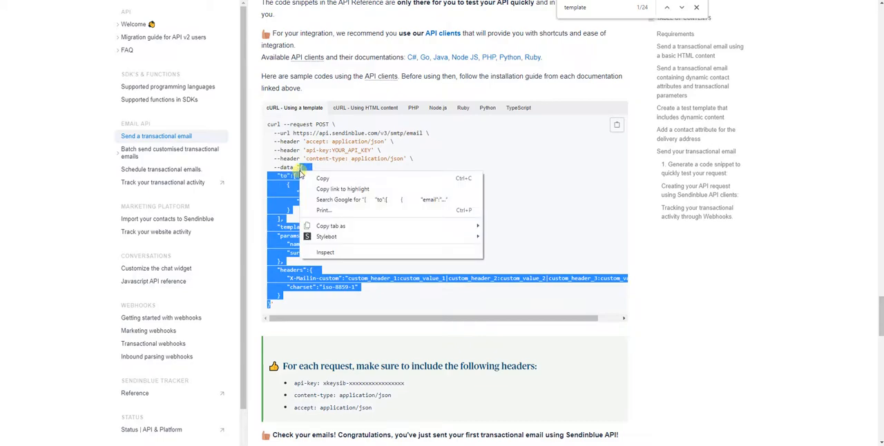
pyautogui.click(311, 182)
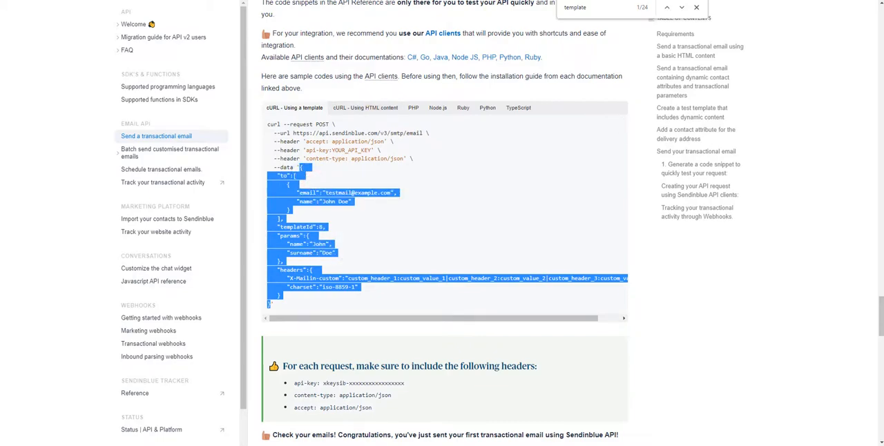
# Switch to JSONLint, paste the copied JSON body into the editor and validate it.
pyautogui.click(653, 1)
pyautogui.click(269, 133)
pyautogui.hotkey('ctrl', 'v')
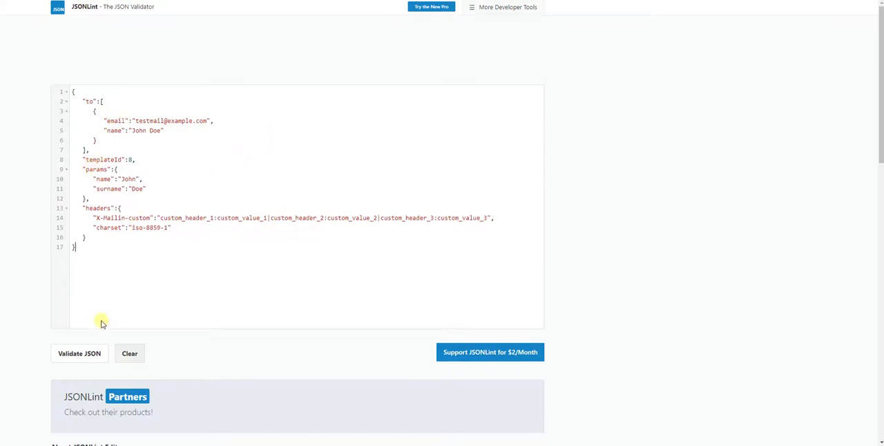
pyautogui.click(84, 355)
# Set templateId to 2 and replace the placeholder recipient address under "to" with the real recipient email.
pyautogui.click(172, 229)
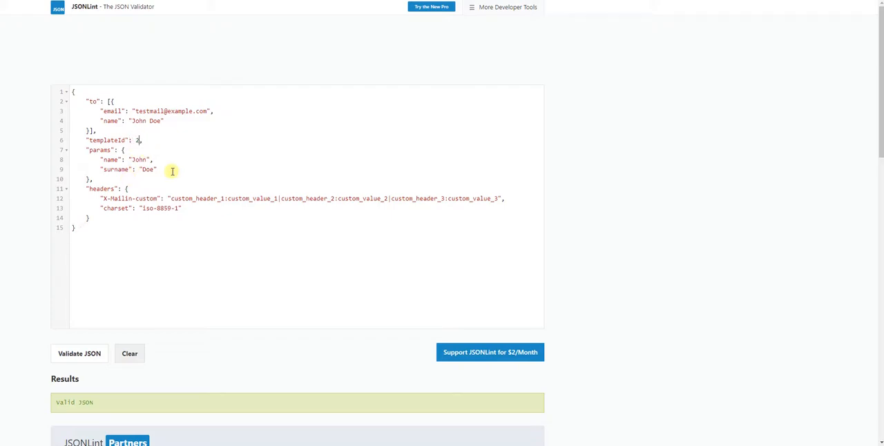
pyautogui.moveTo(207, 110); pyautogui.dragTo(136, 110)
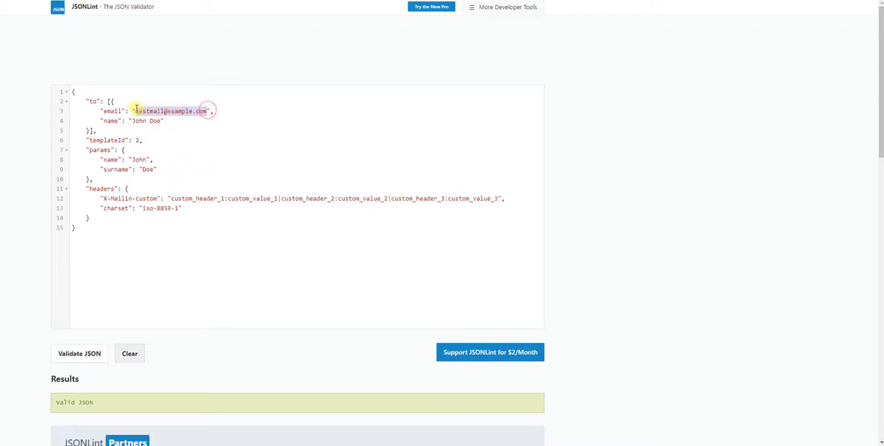
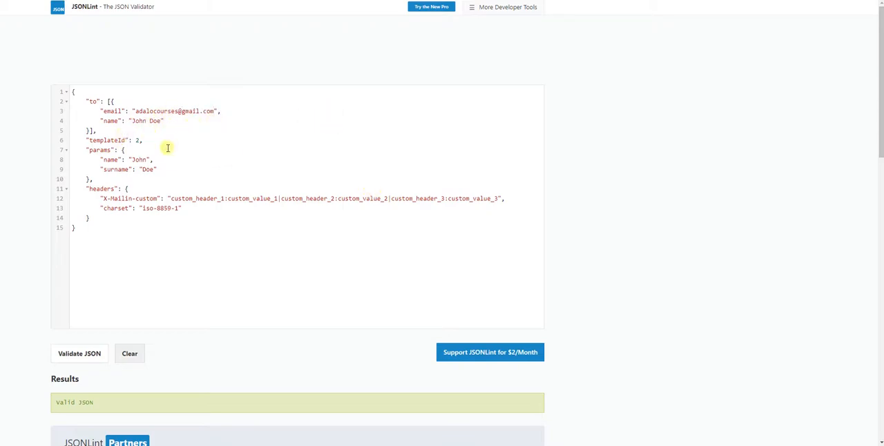
# Rename the surname param to "email", add a "message":"message" param below it, and validate the JSON.
pyautogui.doubleClick(116, 168)
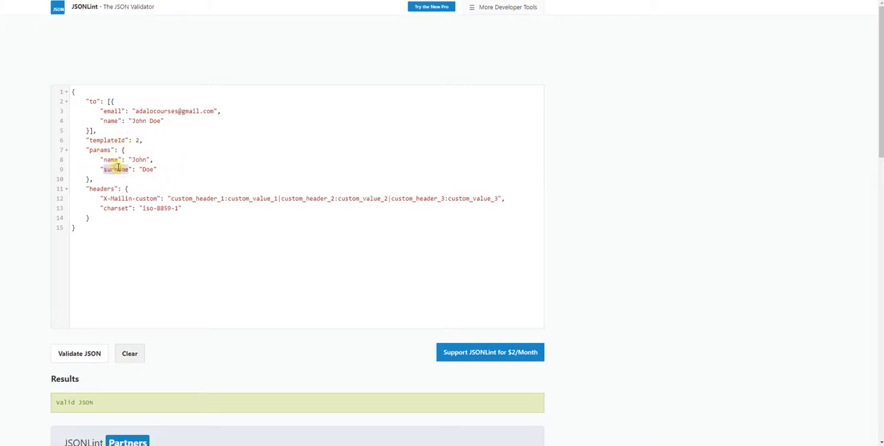
pyautogui.write('email')
pyautogui.click(175, 171)
pyautogui.write(',')
pyautogui.press('Return')
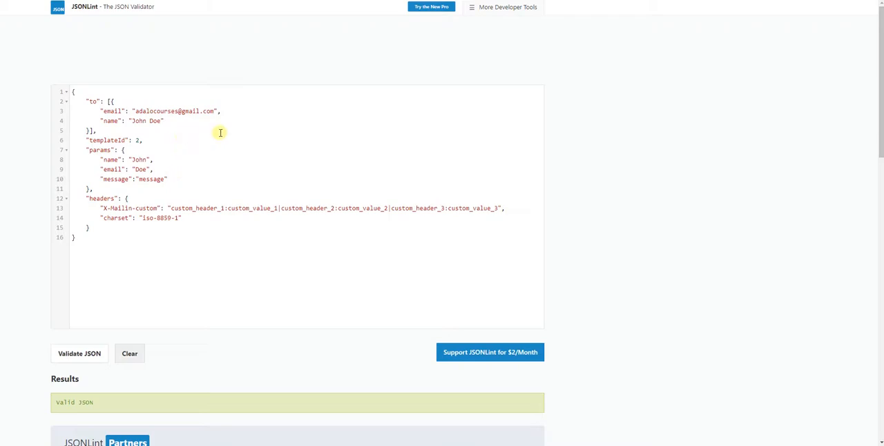
pyautogui.click(93, 357)
# Return to Sendinblue and open the Adalo Test 2 template to check its ID and the params placeholders in the email.
pyautogui.click(36, 1)
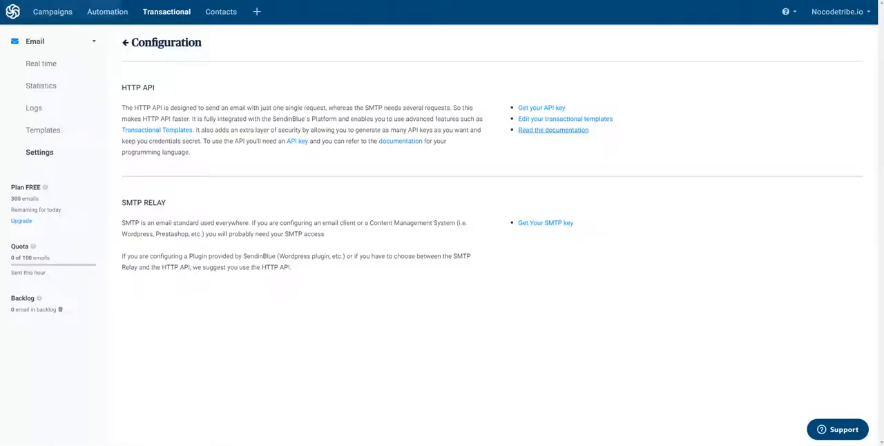
pyautogui.click(42, 130)
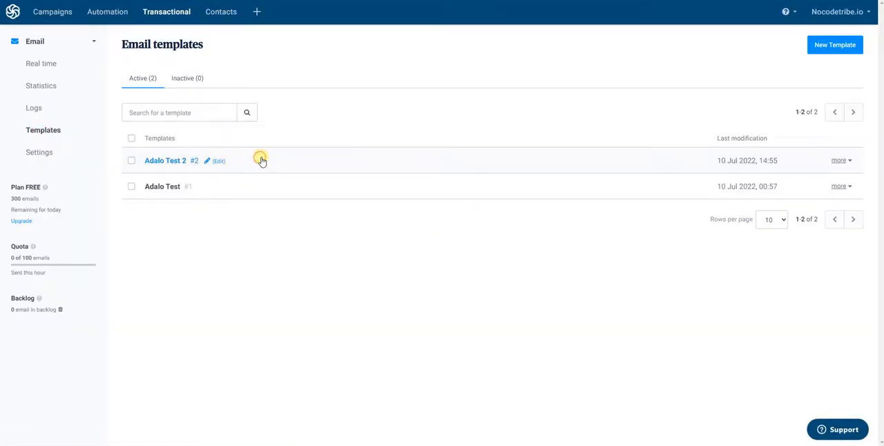
pyautogui.click(267, 162)
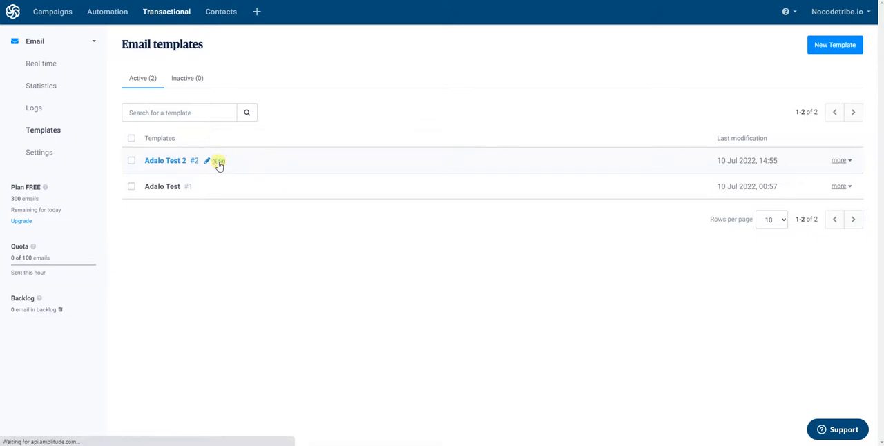
pyautogui.click(219, 162)
pyautogui.scroll(-3, 274, 195)
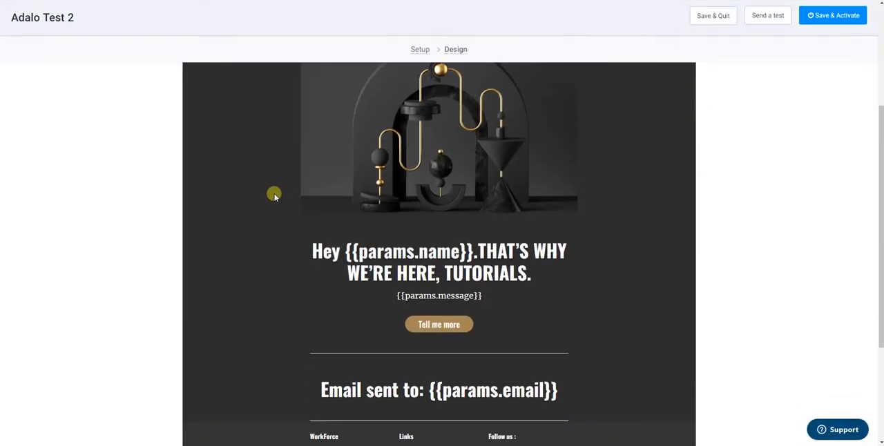
pyautogui.scroll(-3, 355, 251)
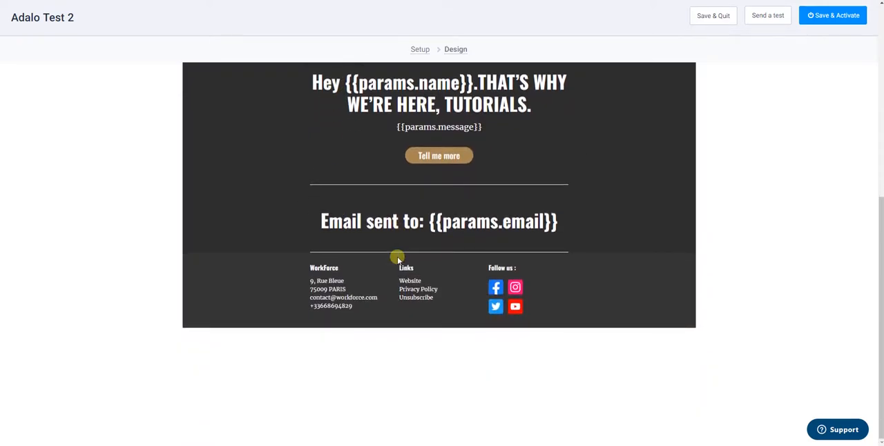
# Switch to Adalo and close the existing Sendinblue Email custom action without changing it.
pyautogui.scroll(1, 345, 293)
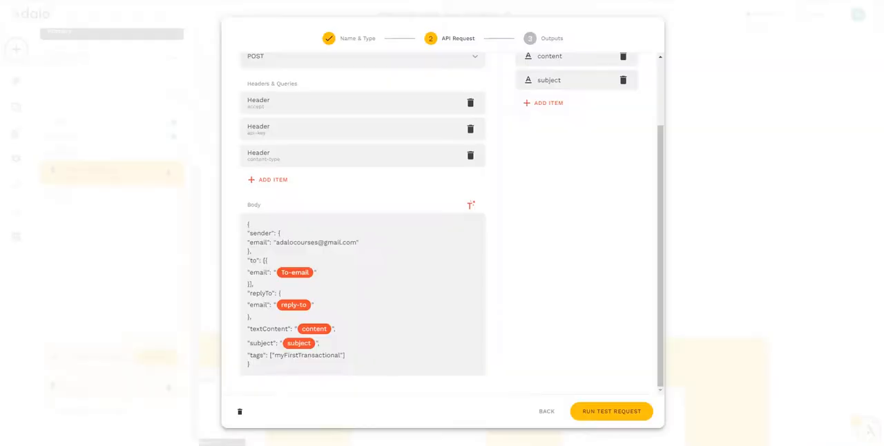
pyautogui.click(546, 413)
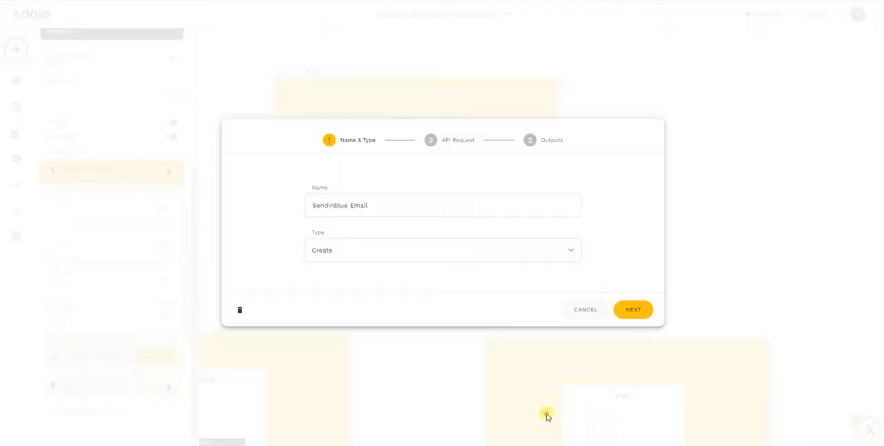
pyautogui.click(584, 311)
pyautogui.click(87, 168)
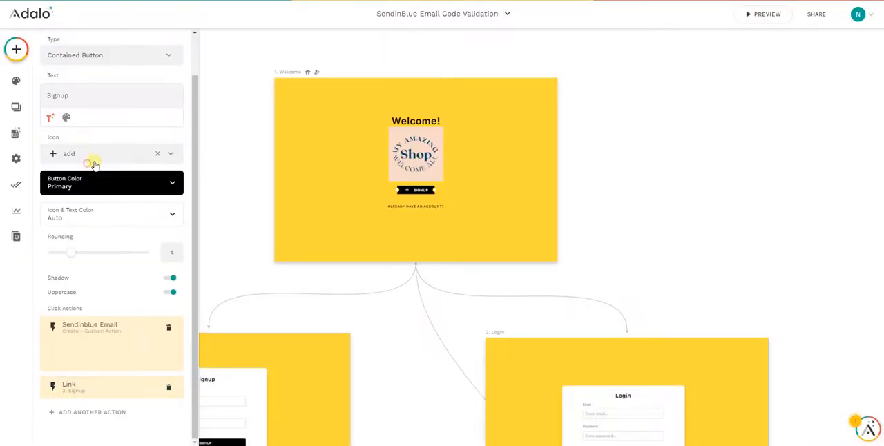
# Add a new custom action to the Signup button, name it "Sendinblue with template", set its type to Create and continue to the API request.
pyautogui.click(88, 410)
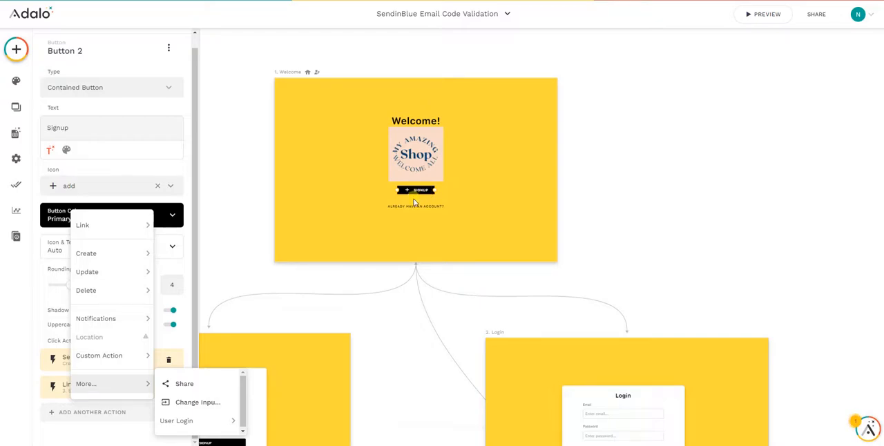
pyautogui.moveTo(83, 355)
pyautogui.scroll(-5, 206, 346)
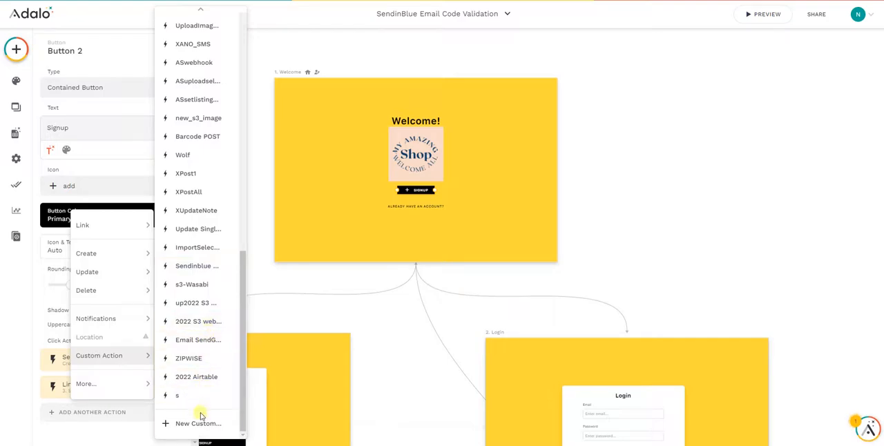
pyautogui.click(201, 423)
pyautogui.click(330, 206)
pyautogui.write('Sendinblue with template')
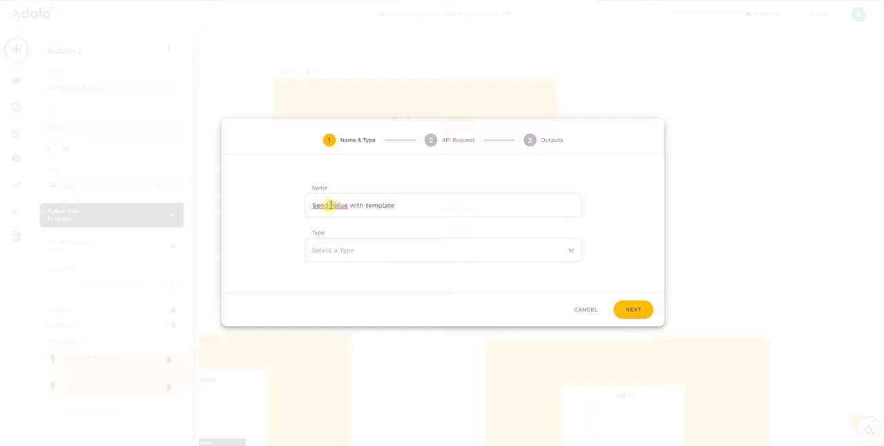
pyautogui.click(355, 250)
pyautogui.click(344, 176)
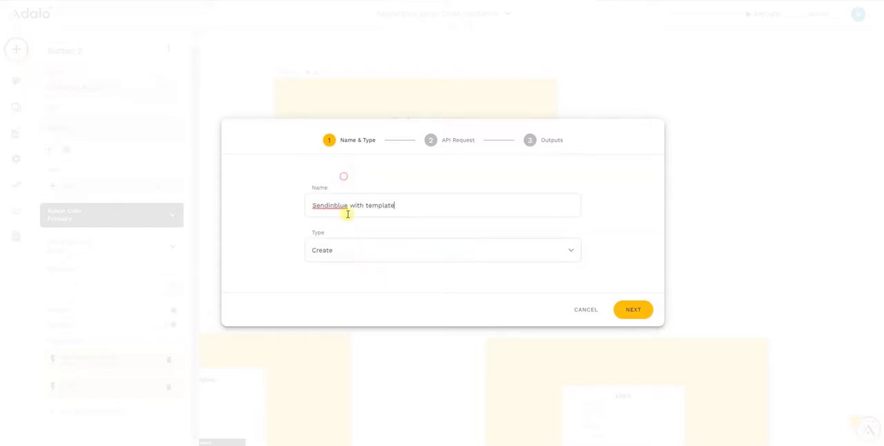
pyautogui.click(634, 310)
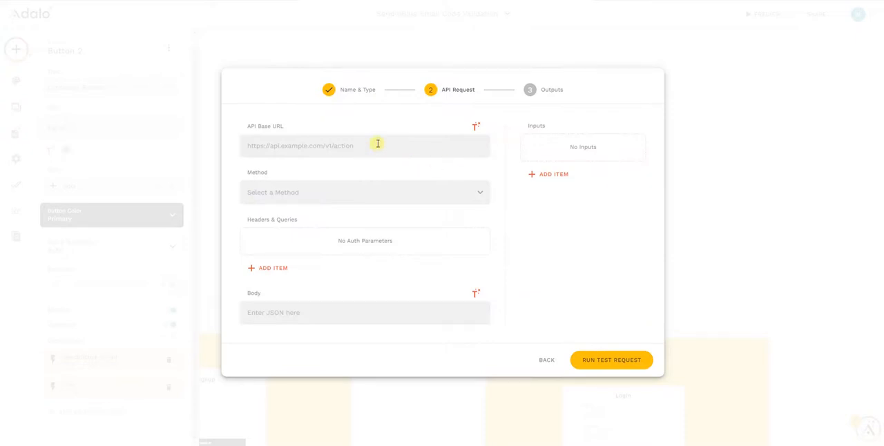
pyautogui.click(263, 2)
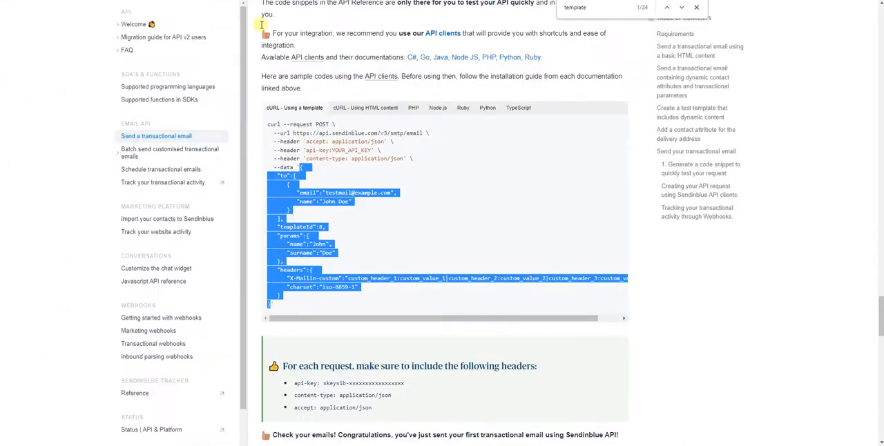
pyautogui.moveTo(423, 132); pyautogui.dragTo(294, 134)
pyautogui.rightClick(294, 134)
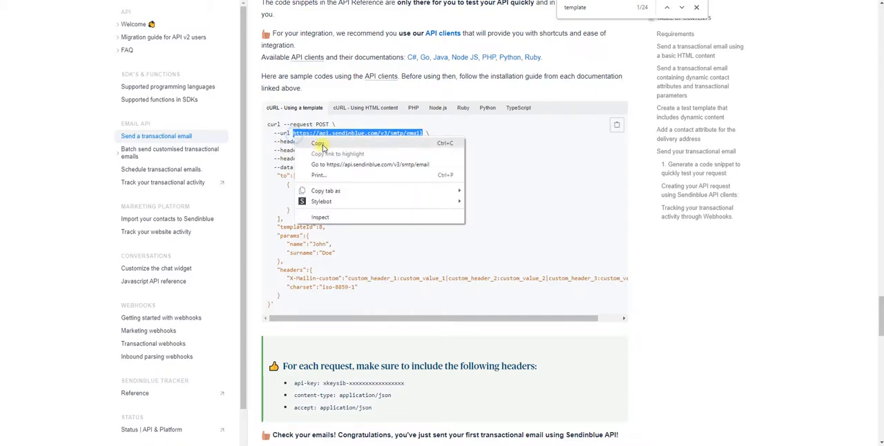
pyautogui.click(319, 143)
pyautogui.hotkey('ctrl', 'Tab')
pyautogui.click(286, 143)
pyautogui.hotkey('ctrl', 'v')
pyautogui.click(338, 192)
pyautogui.click(290, 228)
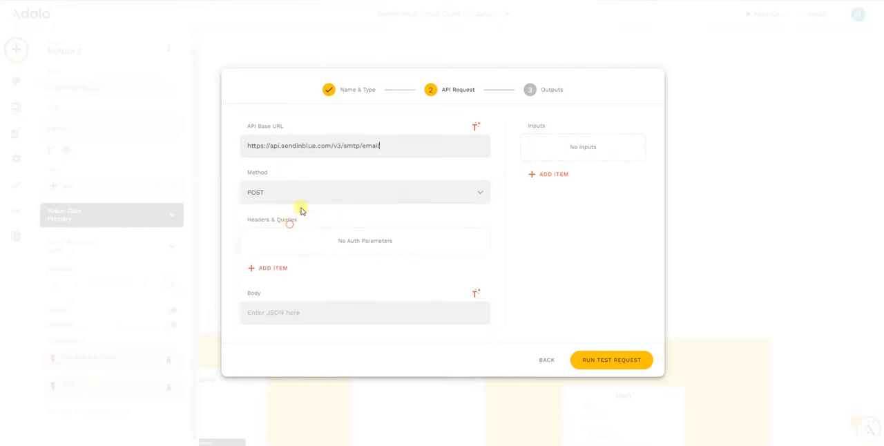
# Add a header named api-key with the Sendinblue API key as its value.
pyautogui.click(290, 270)
pyautogui.click(339, 231)
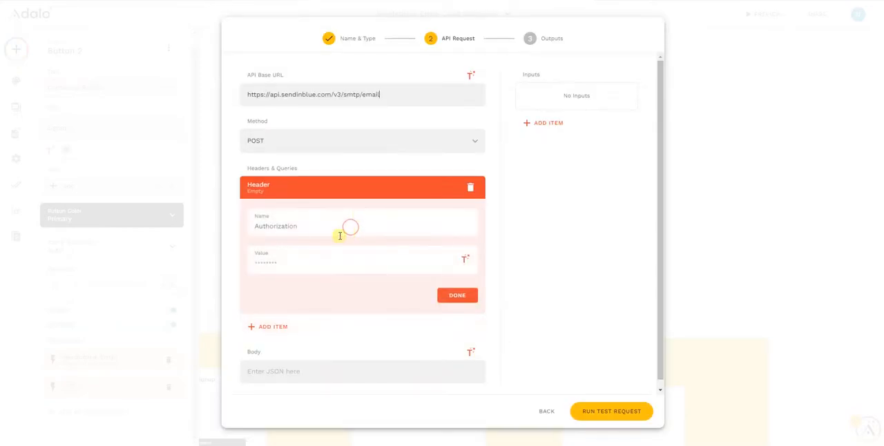
pyautogui.click(280, 228)
pyautogui.write('api-key')
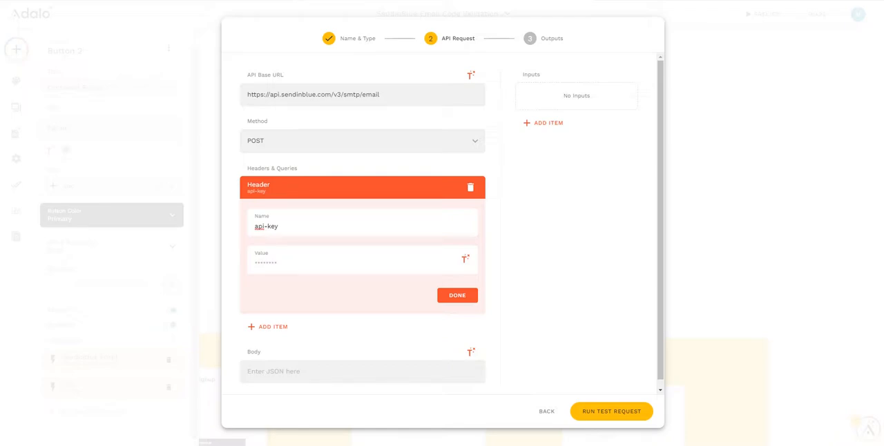
pyautogui.click(264, 263)
pyautogui.hotkey('ctrl', 'v')
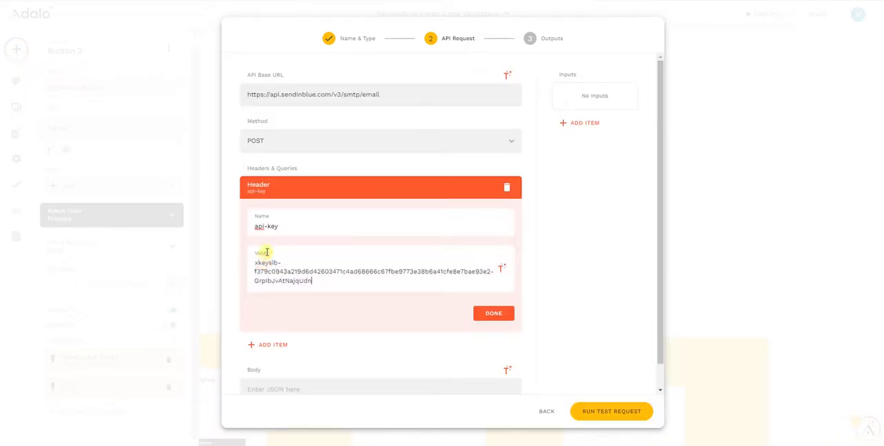
pyautogui.click(492, 316)
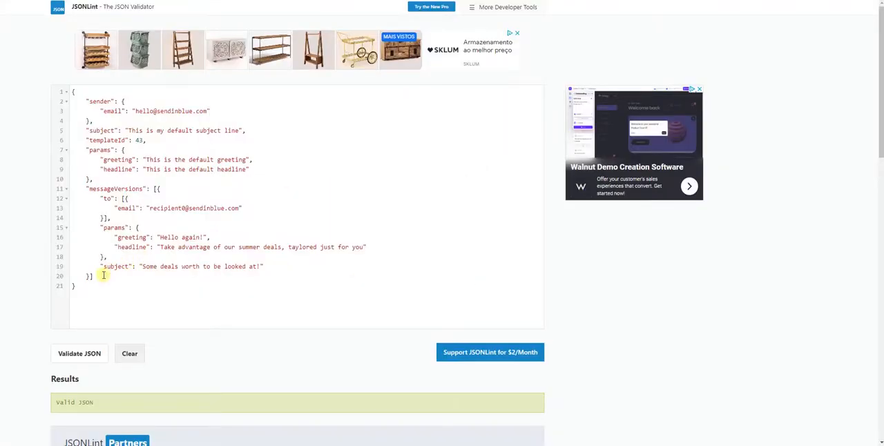
# Copy the JSON with templateId 43 and messageVersions from JSONLint and paste it into the request body in Adalo.
pyautogui.moveTo(81, 286); pyautogui.dragTo(43, 92)
pyautogui.rightClick(192, 140)
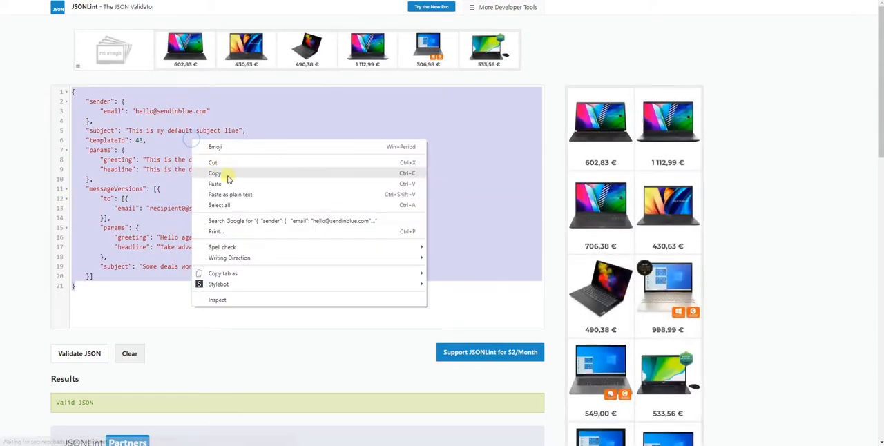
pyautogui.click(231, 177)
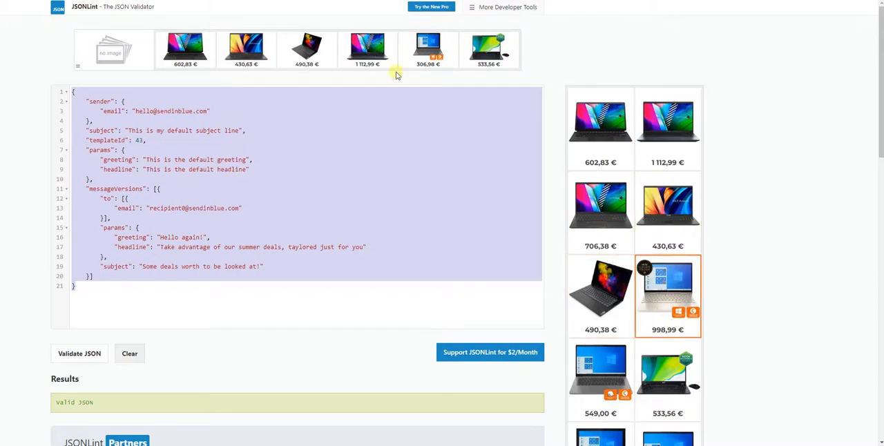
pyautogui.rightClick(262, 193)
pyautogui.click(304, 224)
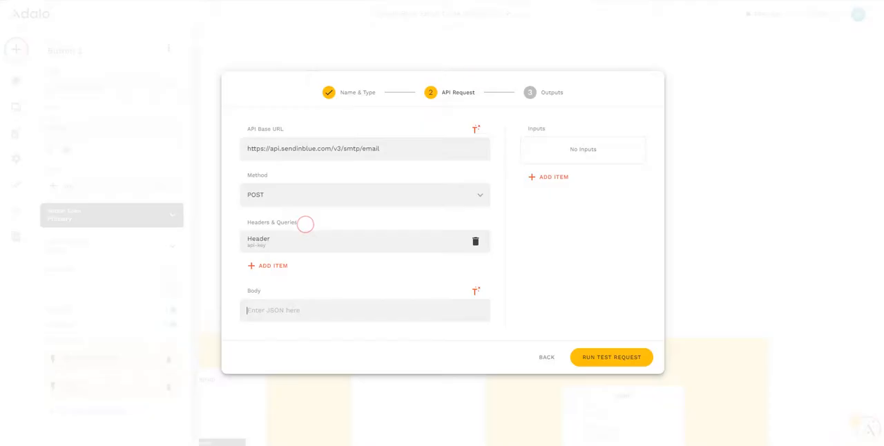
pyautogui.click(265, 308)
pyautogui.hotkey('ctrl', 'v')
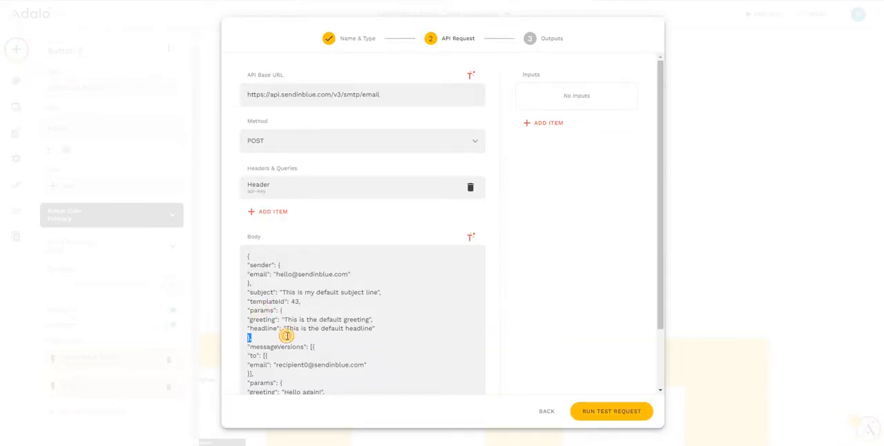
pyautogui.click(295, 329)
# Add a text input named "to" with the recipient's email address as its example value.
pyautogui.click(555, 126)
pyautogui.click(567, 152)
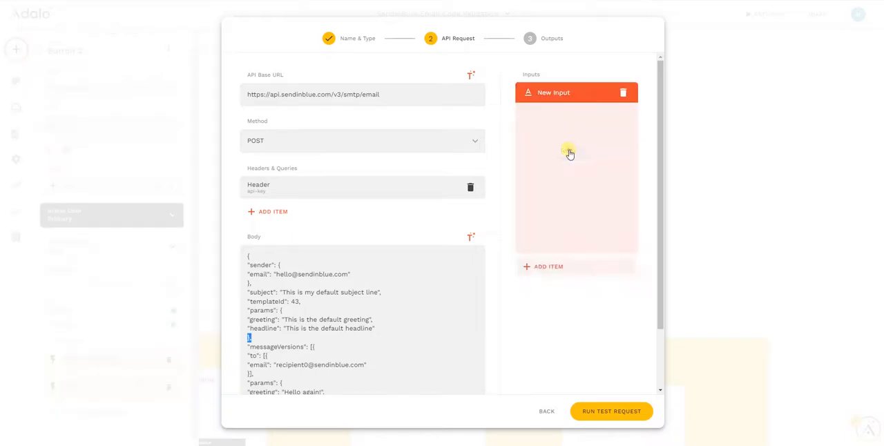
pyautogui.tripleClick(546, 170)
pyautogui.write('to')
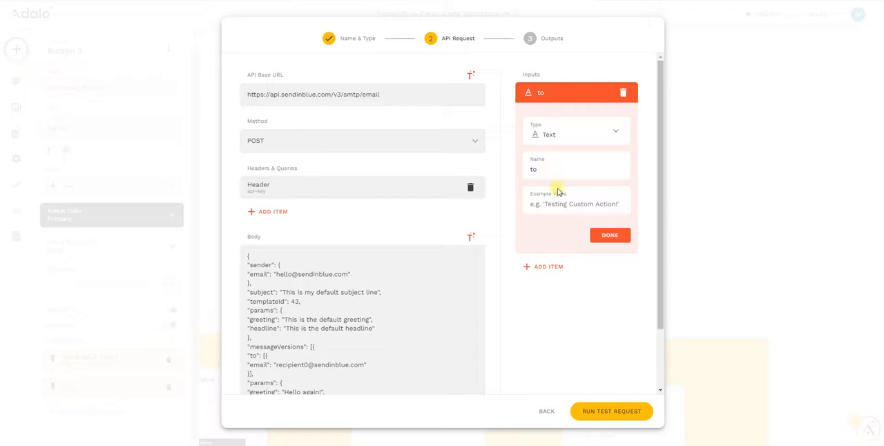
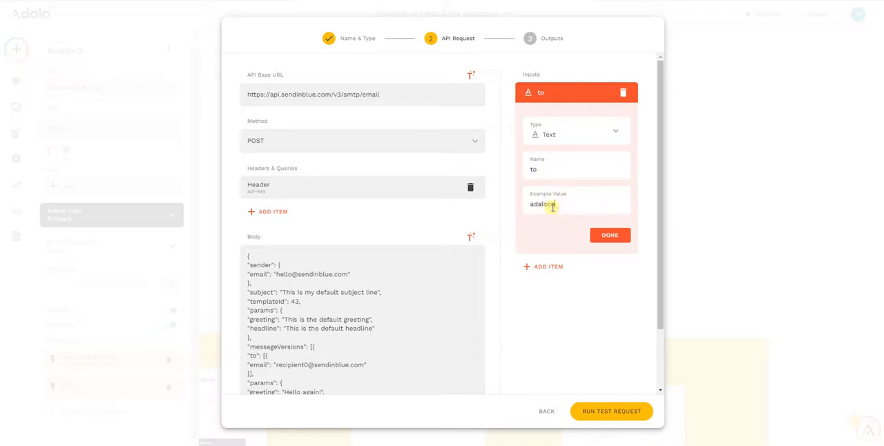
pyautogui.click(609, 233)
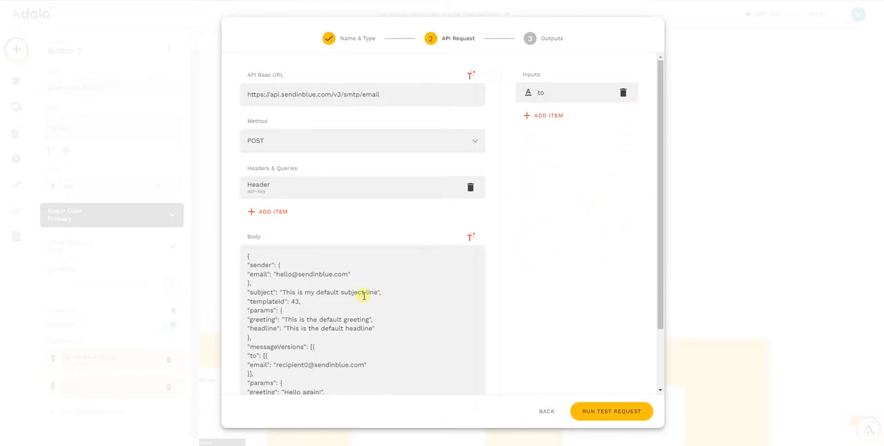
# Set the body's first subject to "Hi, I am a template message" and try to add a line after the sender email.
pyautogui.moveTo(379, 293); pyautogui.dragTo(284, 294)
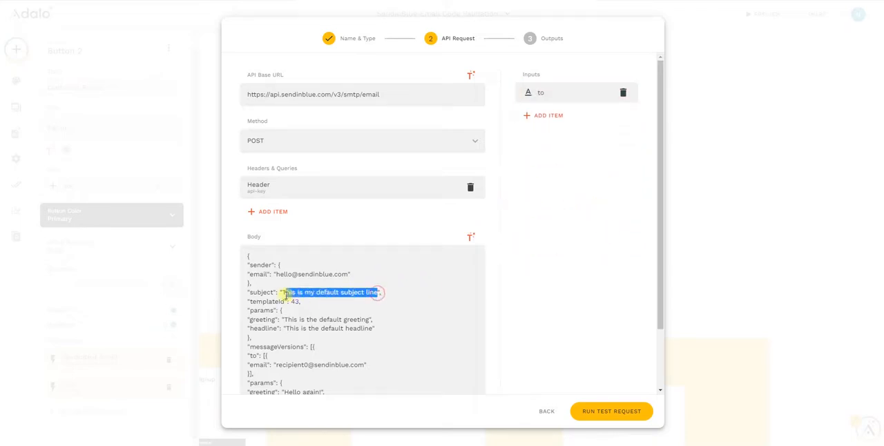
pyautogui.press('BackSpace')
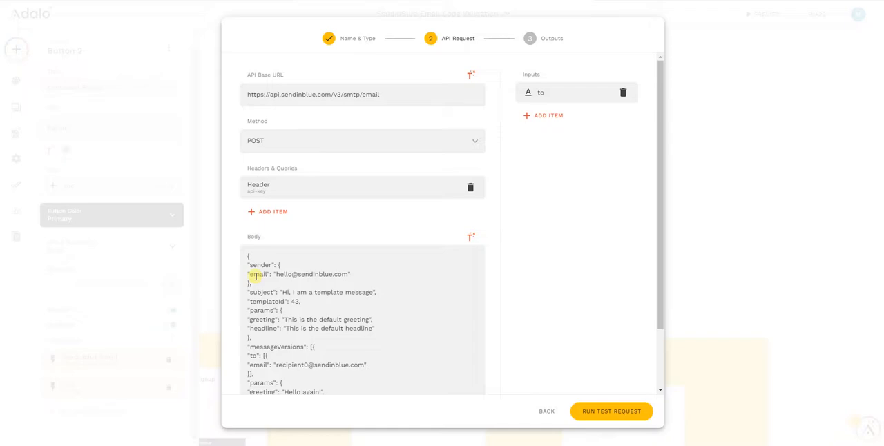
pyautogui.write(',')
pyautogui.press('Return')
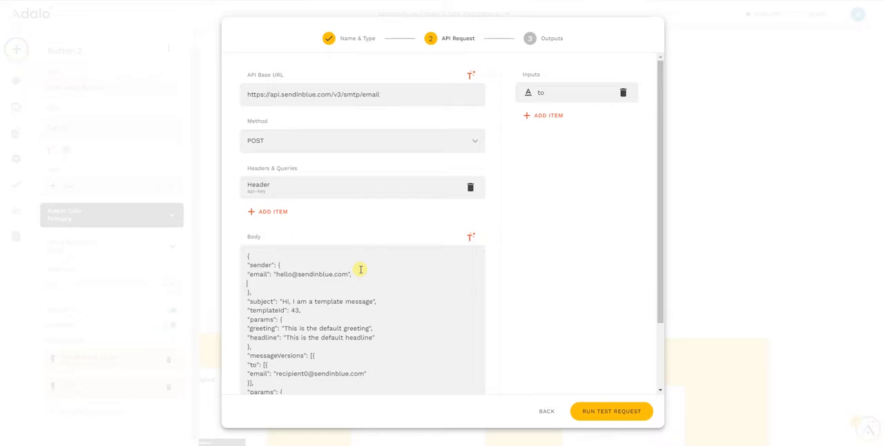
pyautogui.press('BackSpace')
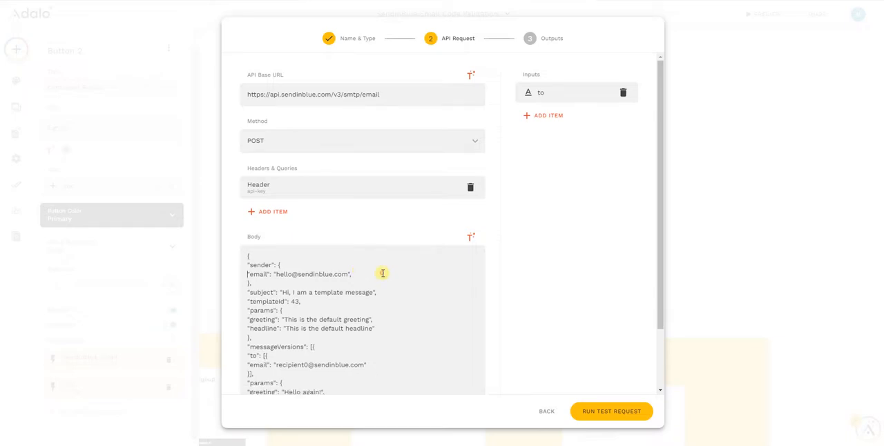
pyautogui.moveTo(247, 274); pyautogui.dragTo(360, 276)
pyautogui.click(357, 276)
pyautogui.press('BackSpace')
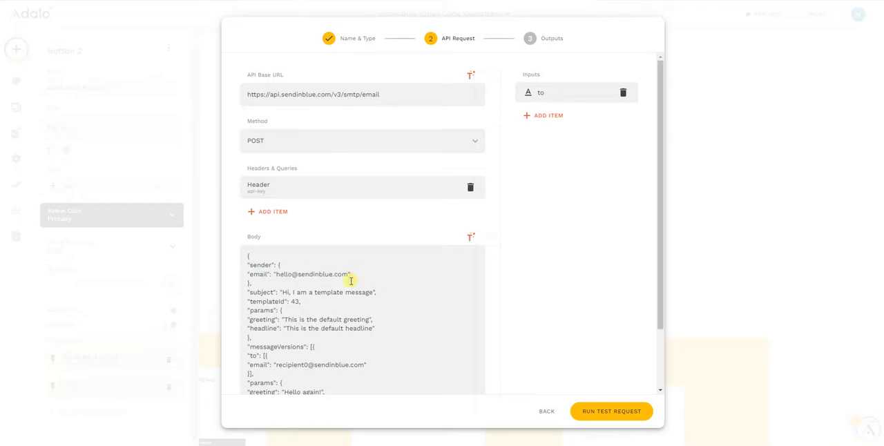
# Set templateId to 2 in the request body.
pyautogui.click(297, 302)
pyautogui.scroll(-1, 326, 332)
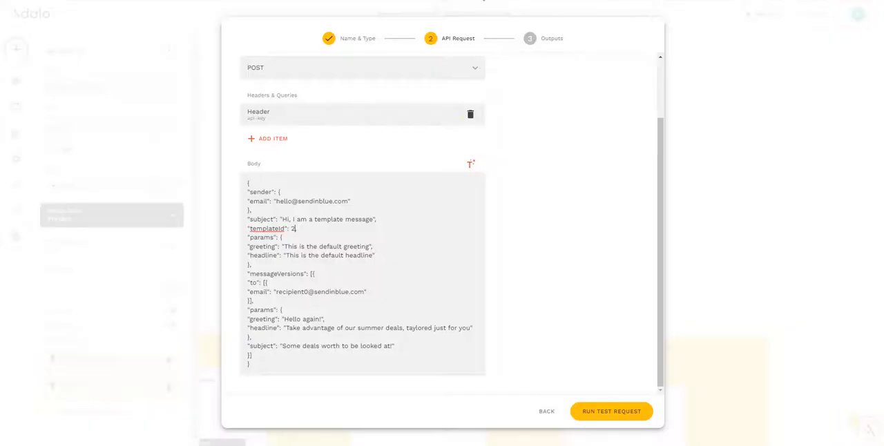
pyautogui.write(',')
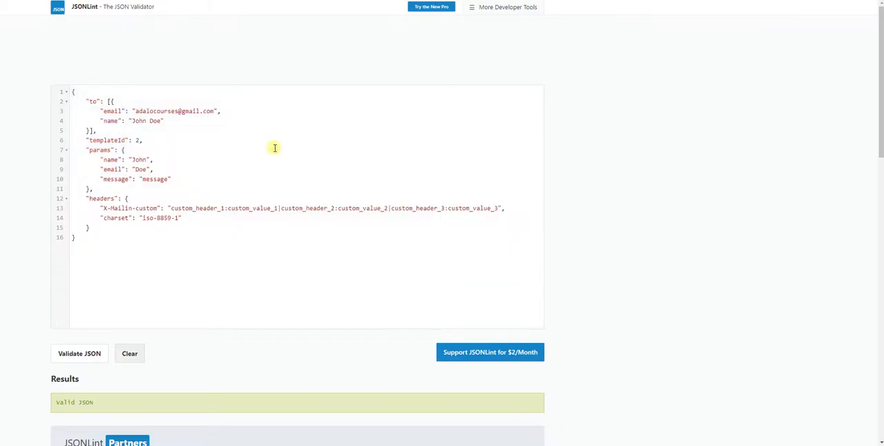
# Copy the JSON with the name, email and message params from JSONLint and replace the entire request body in Adalo with it.
pyautogui.moveTo(107, 242); pyautogui.dragTo(61, 85)
pyautogui.rightClick(166, 128)
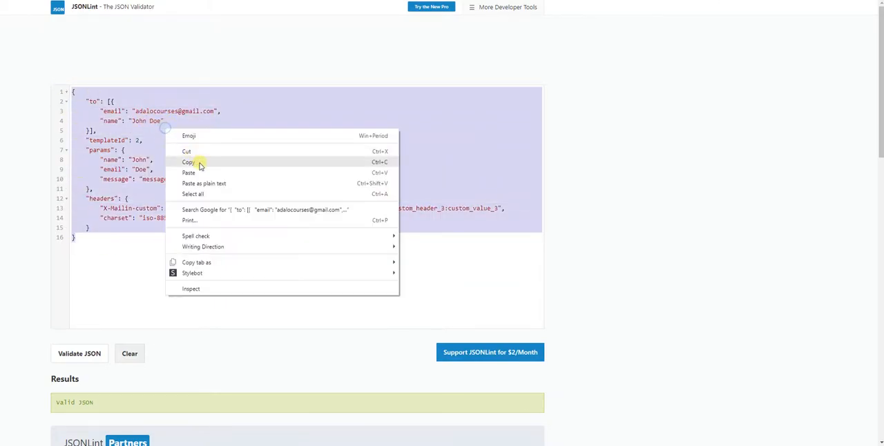
pyautogui.click(188, 162)
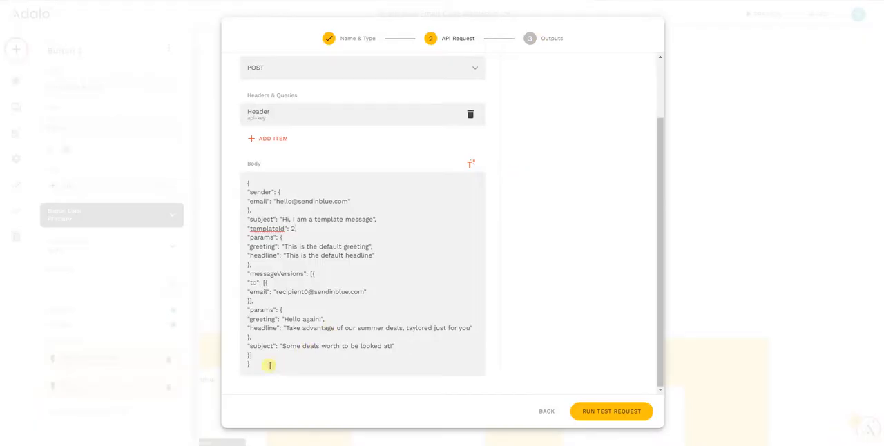
pyautogui.click(267, 364)
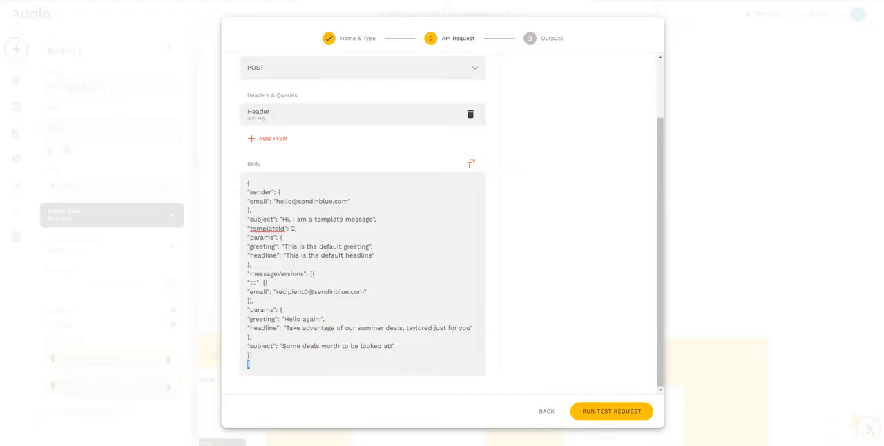
pyautogui.hotkey('ctrl', 'a')
pyautogui.press('BackSpace')
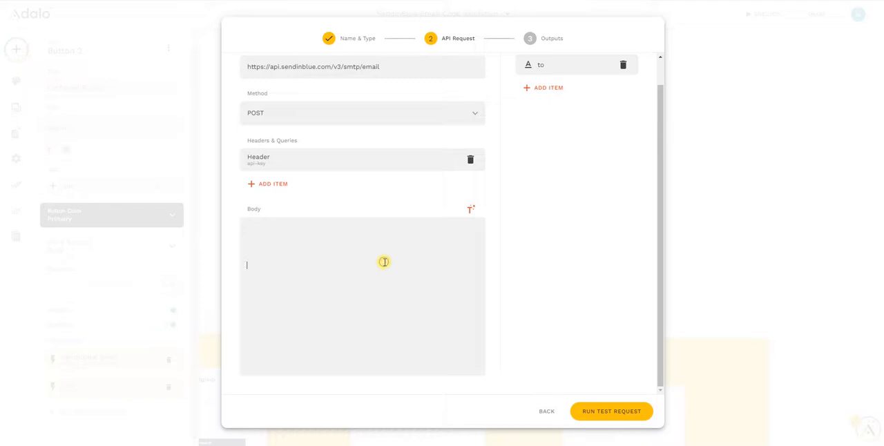
pyautogui.hotkey('ctrl', 'a')
pyautogui.press('BackSpace')
pyautogui.hotkey('ctrl', 'v')
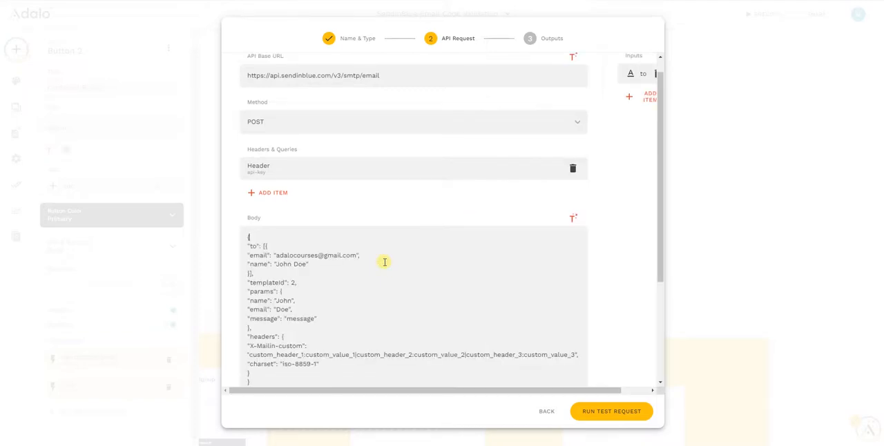
pyautogui.scroll(-1, 374, 290)
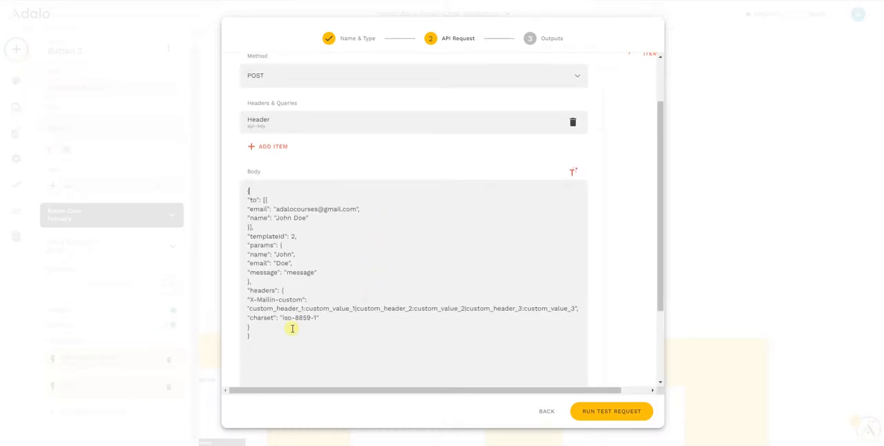
# Clear the blank space after the JSON body and add a number input named TemplateID with example value 2.
pyautogui.moveTo(284, 334); pyautogui.dragTo(257, 379)
pyautogui.press('BackSpace')
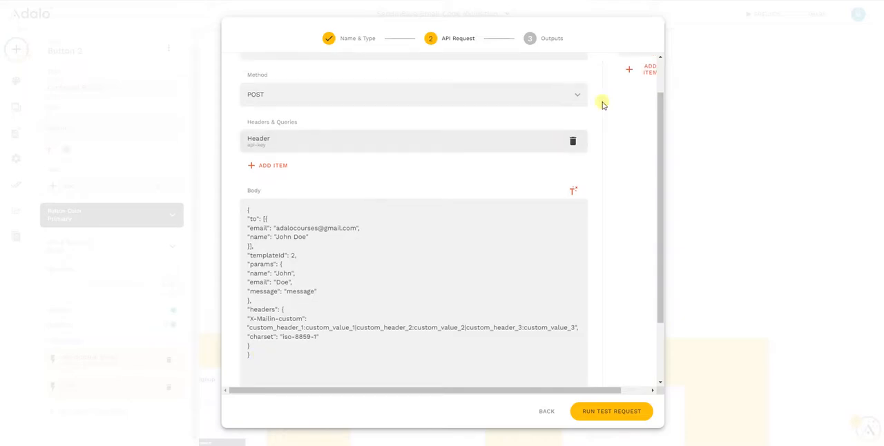
pyautogui.scroll(1, 649, 207)
pyautogui.click(642, 114)
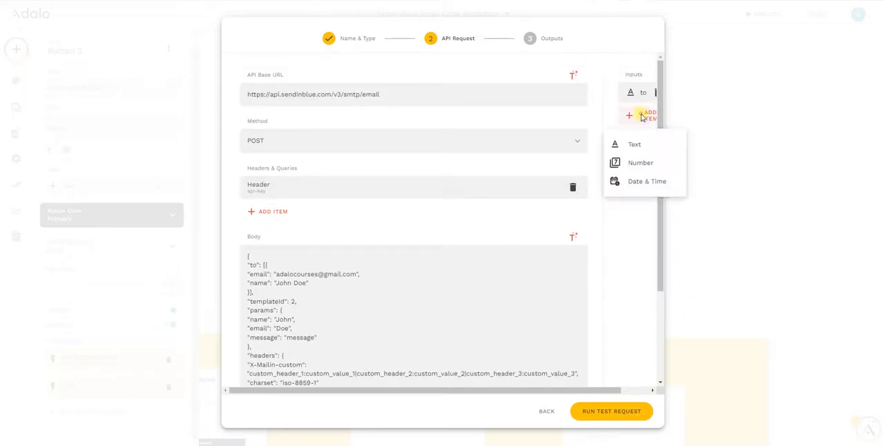
pyautogui.click(635, 162)
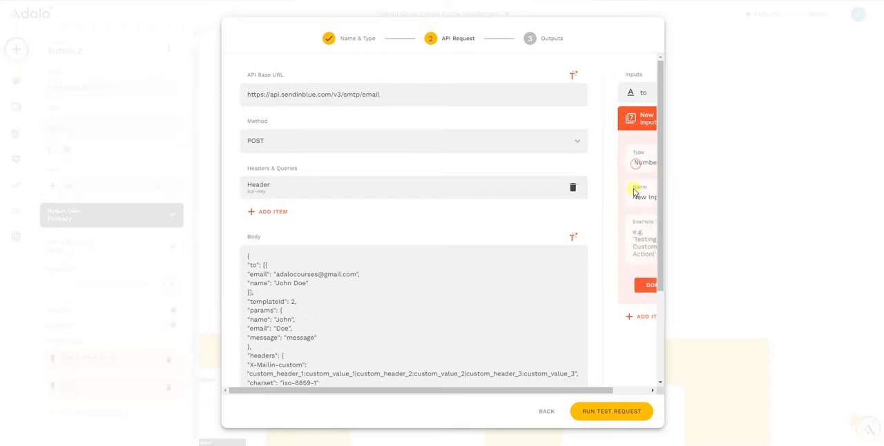
pyautogui.tripleClick(636, 198)
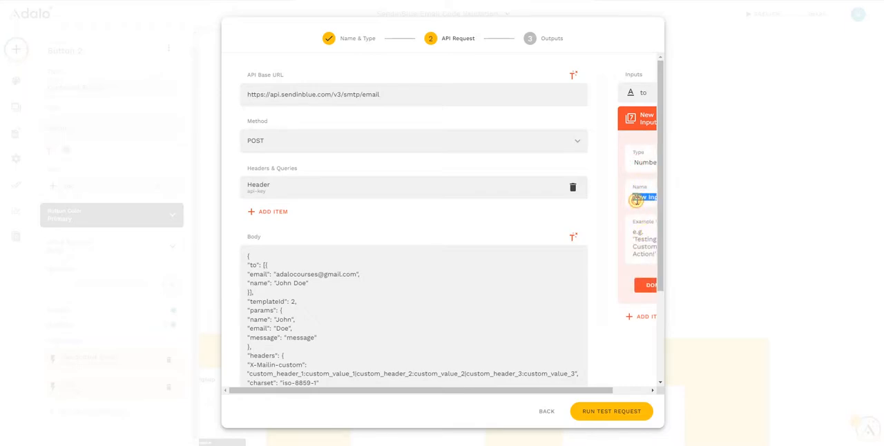
pyautogui.write('TemplateID')
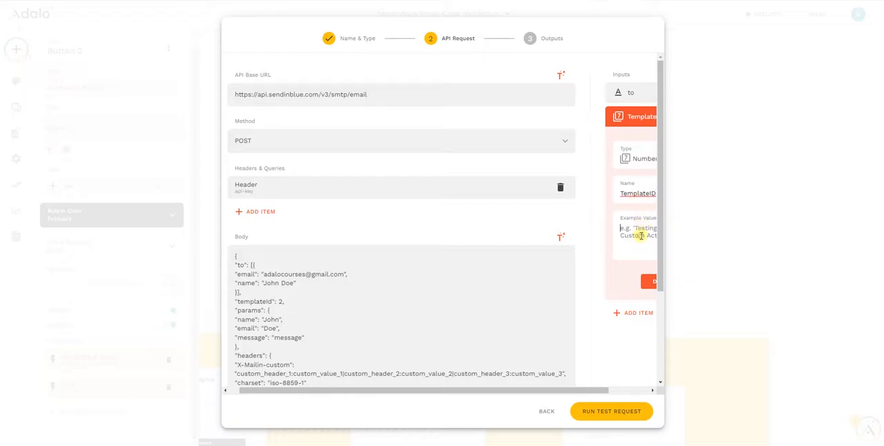
pyautogui.write('2')
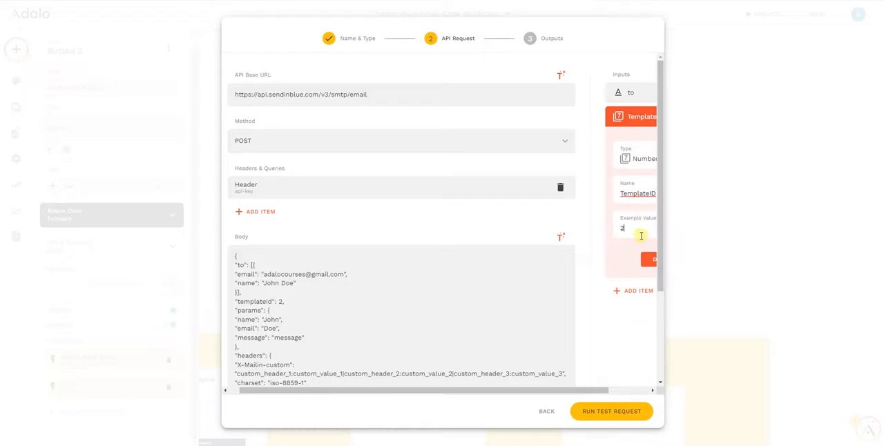
pyautogui.click(646, 257)
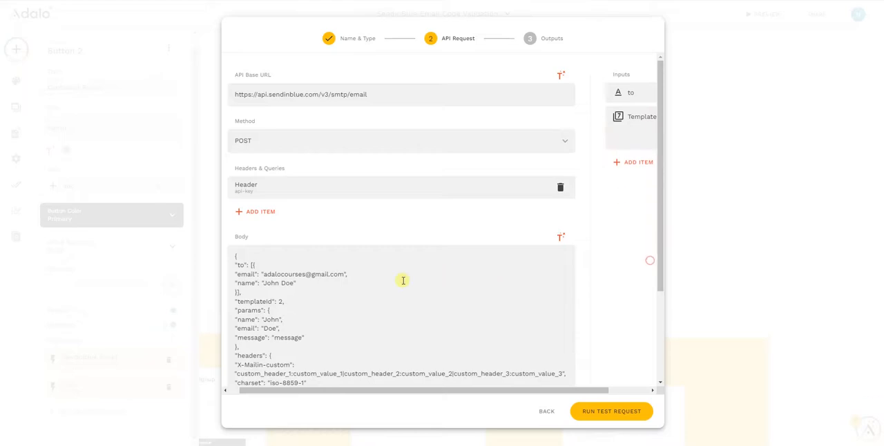
# Replace the fixed templateId value in the request body with the TemplateID input.
pyautogui.scroll(-1, 334, 262)
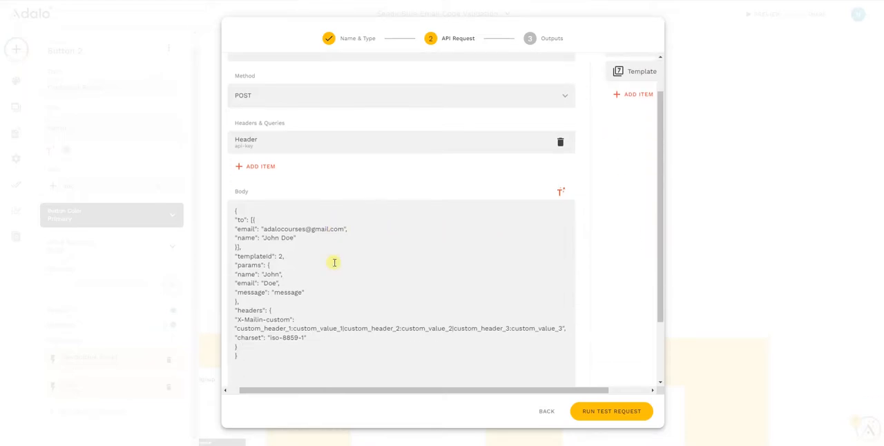
pyautogui.click(281, 258)
pyautogui.write('2')
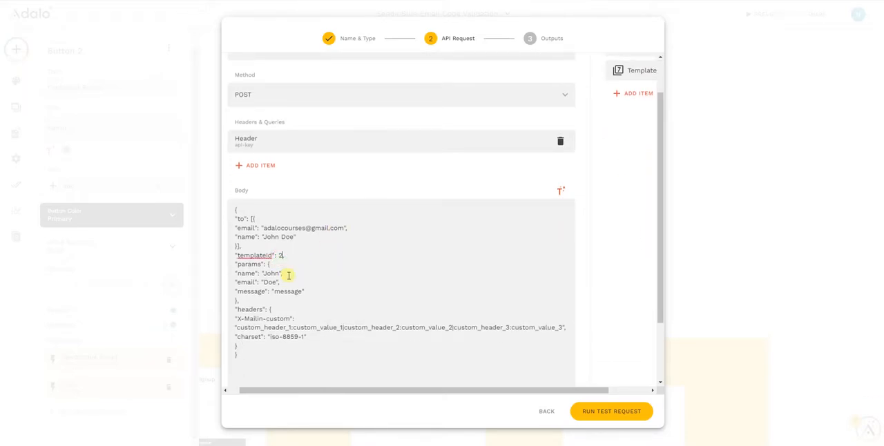
pyautogui.click(560, 191)
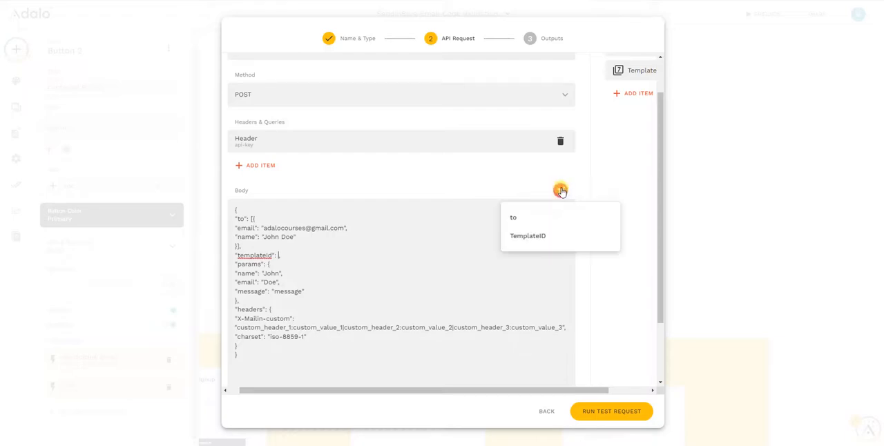
pyautogui.click(529, 236)
# Replace the recipient's email address in the body's "to" block with the "to" input, keeping the quotation marks.
pyautogui.doubleClick(310, 228)
pyautogui.moveTo(344, 227); pyautogui.dragTo(263, 226)
pyautogui.press('BackSpace')
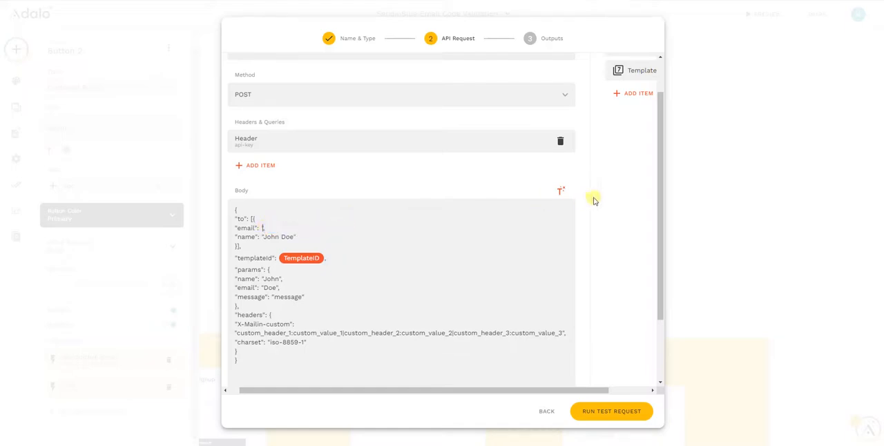
pyautogui.click(560, 191)
pyautogui.click(533, 214)
pyautogui.click(282, 230)
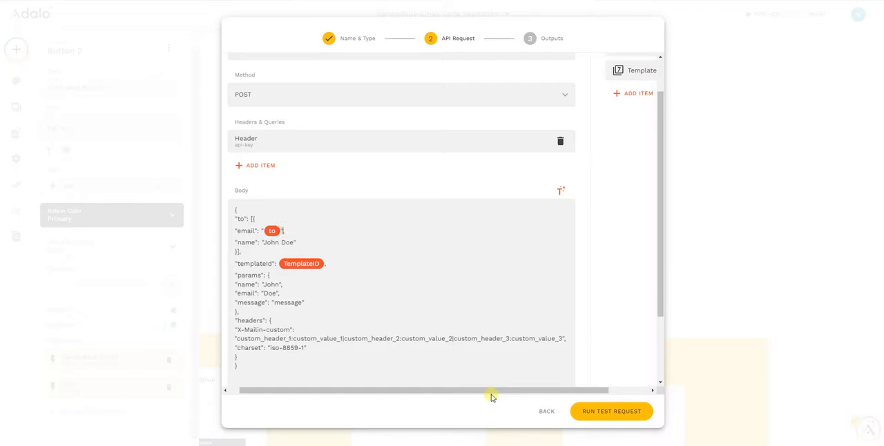
# Clear the placeholder text between the quotes of the message param in the request body.
pyautogui.scroll(-1, 396, 280)
pyautogui.doubleClick(286, 256)
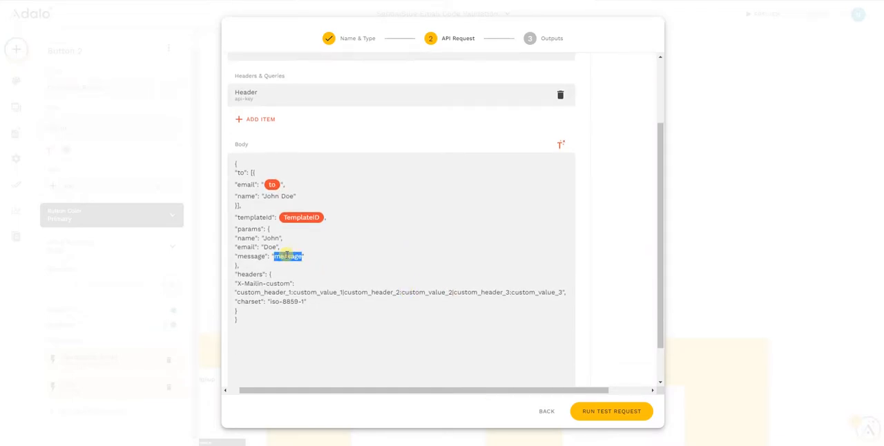
pyautogui.press('BackSpace')
# Add a text input named "message" with the example value "I am a message".
pyautogui.scroll(2, 655, 92)
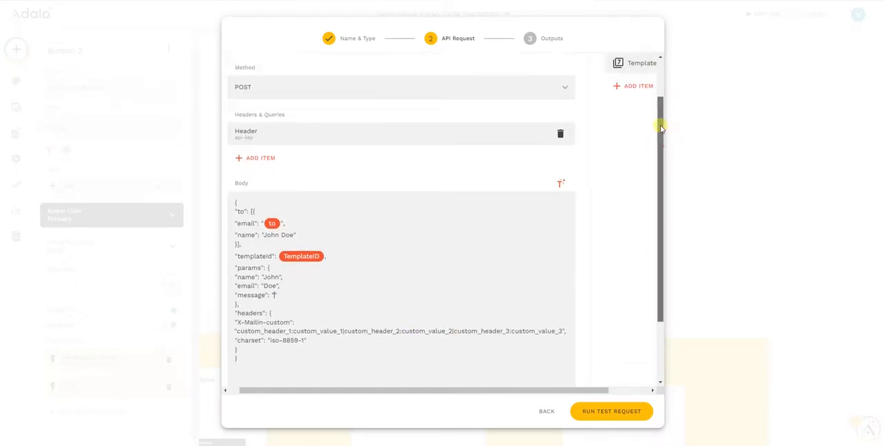
pyautogui.click(640, 139)
pyautogui.click(635, 168)
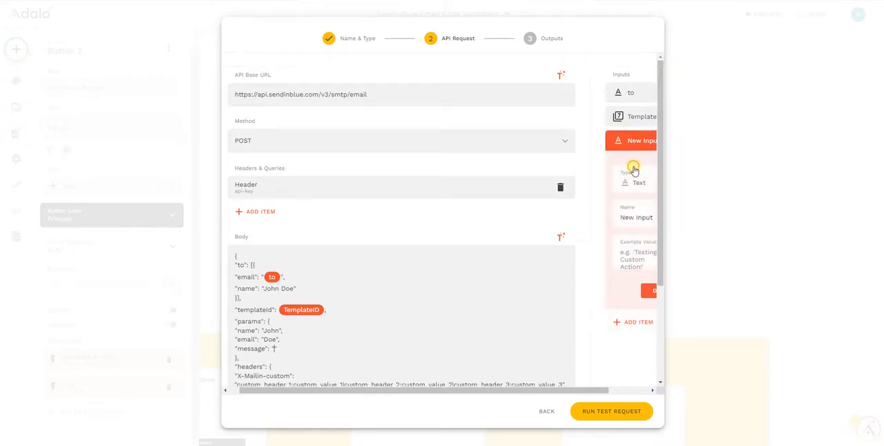
pyautogui.scroll(-1, 618, 197)
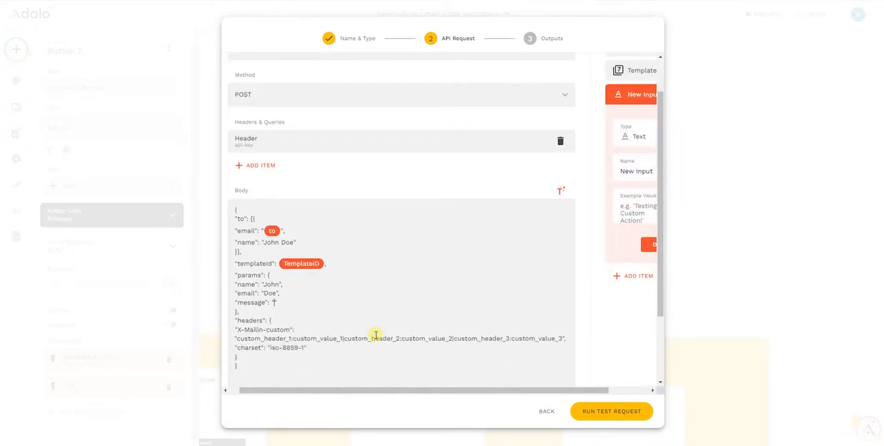
pyautogui.tripleClick(639, 170)
pyautogui.write('message')
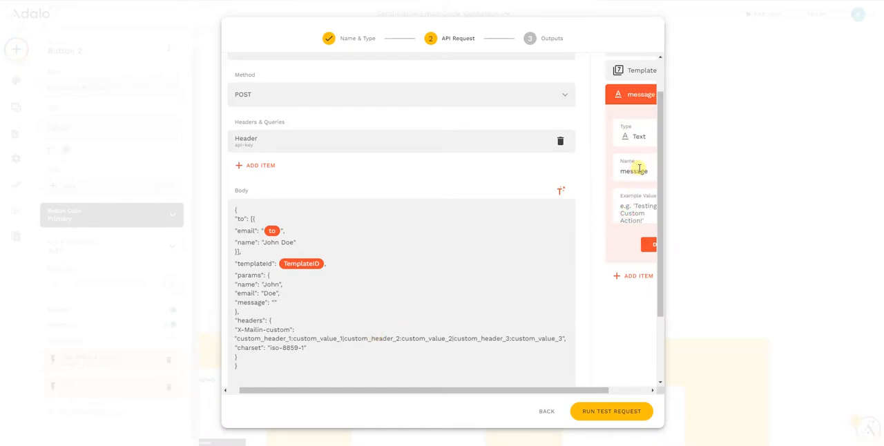
pyautogui.press('Tab')
pyautogui.write('I am a message')
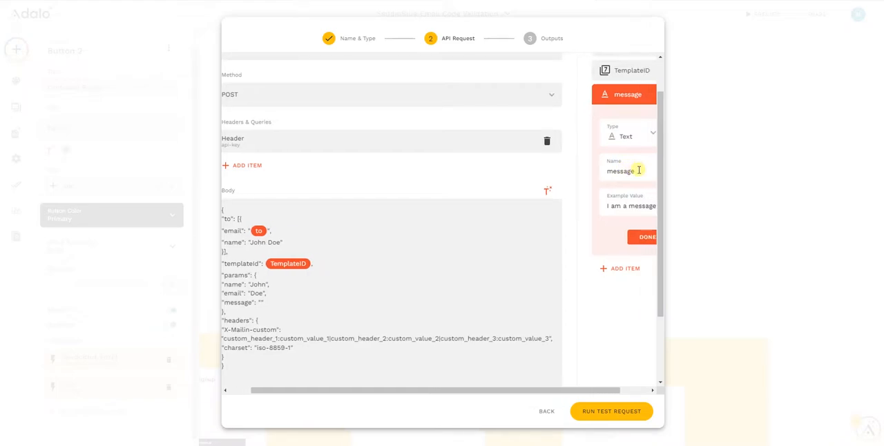
pyautogui.click(639, 237)
# Add a text input named "email" with a support email address as its example value.
pyautogui.moveTo(557, 391); pyautogui.dragTo(537, 389)
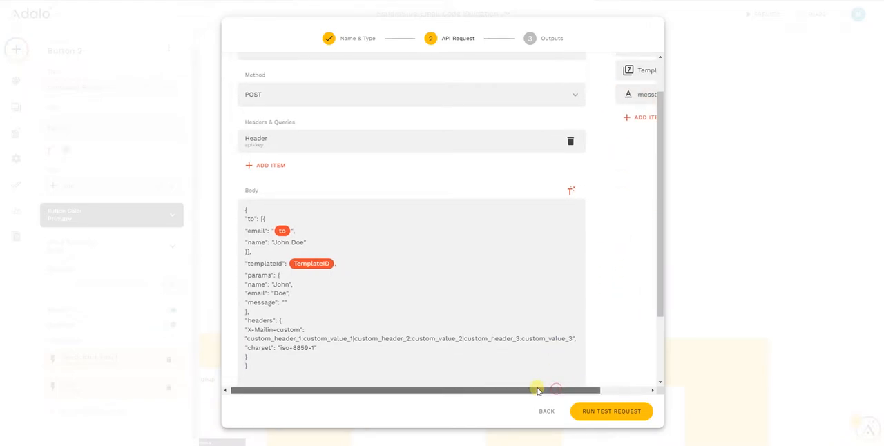
pyautogui.doubleClick(280, 293)
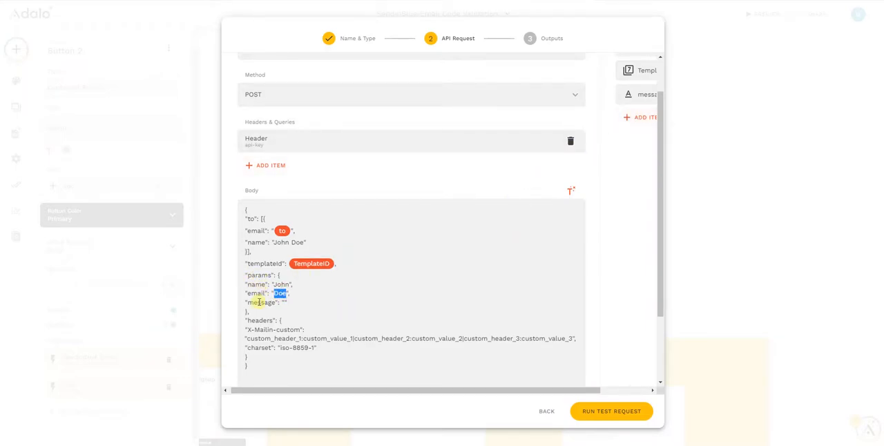
pyautogui.click(641, 117)
pyautogui.click(643, 149)
pyautogui.click(642, 196)
pyautogui.write('mail')
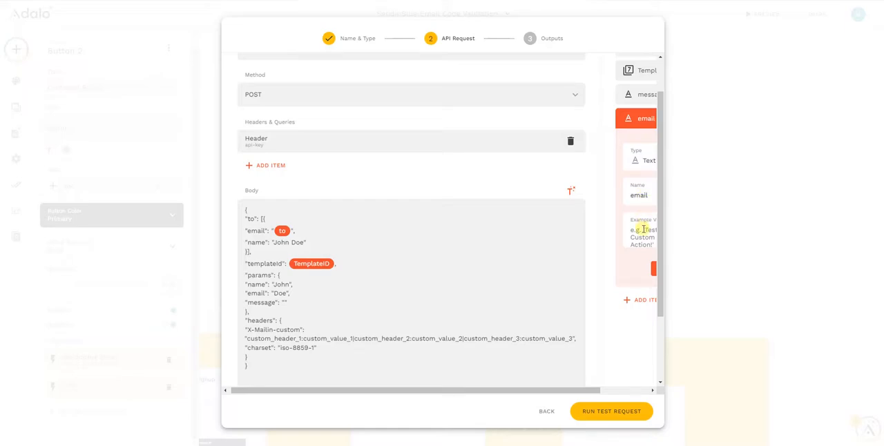
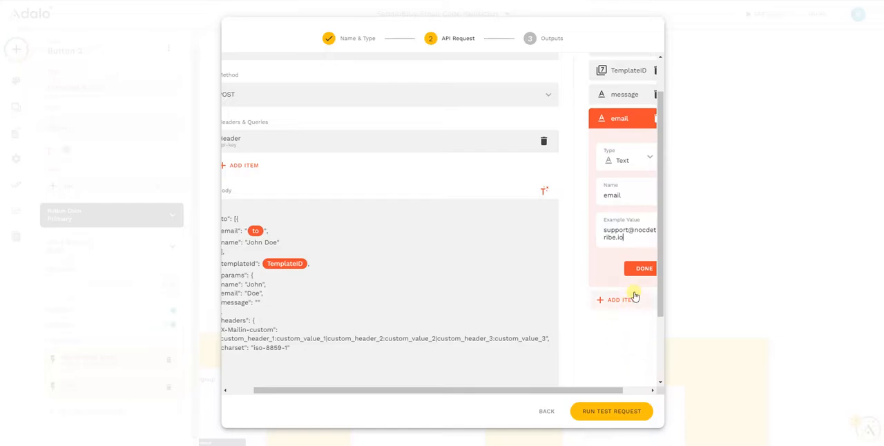
pyautogui.click(643, 269)
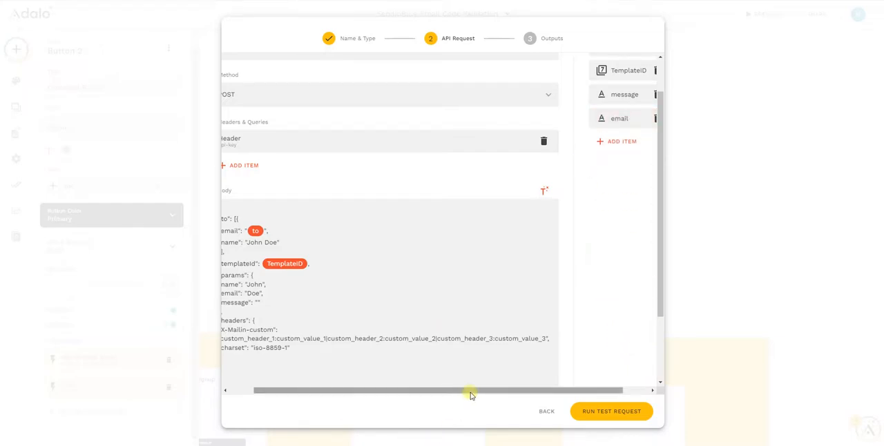
# Replace the placeholder value of the email param in the request body with the email input.
pyautogui.moveTo(470, 393); pyautogui.dragTo(347, 401)
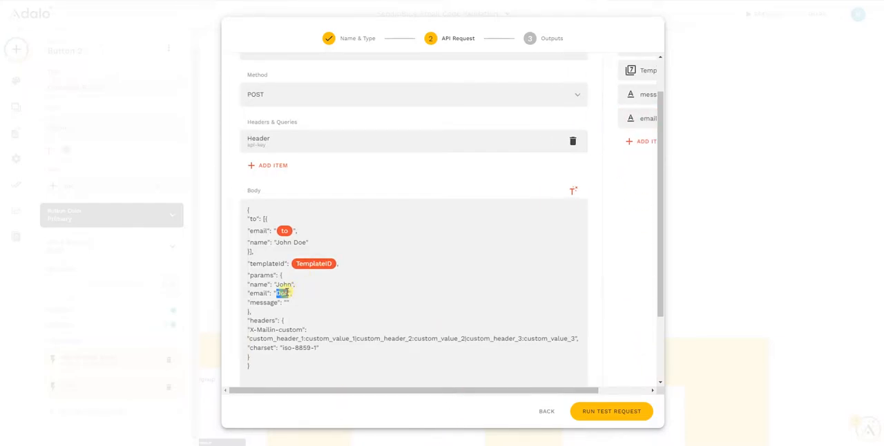
pyautogui.press('BackSpace')
pyautogui.click(572, 190)
pyautogui.click(544, 275)
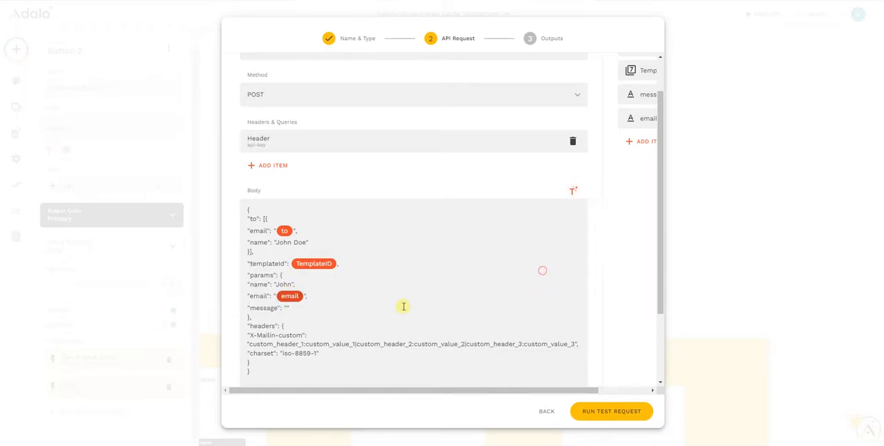
# Add a text input named "name" with a person's full name as its example value.
pyautogui.click(640, 144)
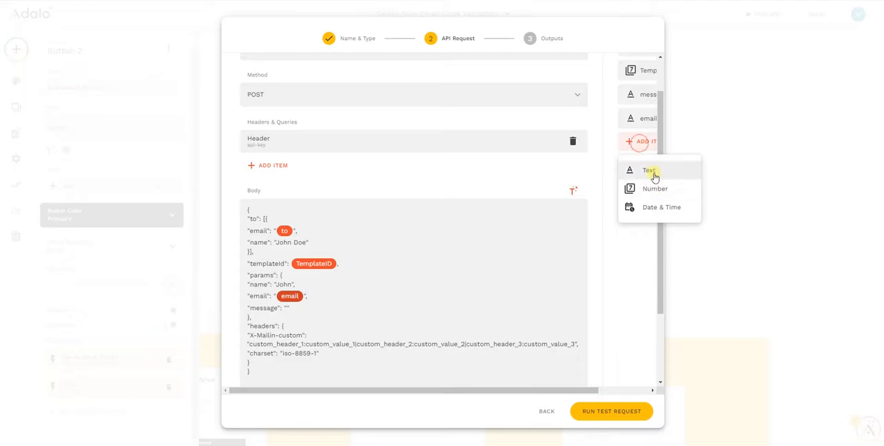
pyautogui.click(653, 171)
pyautogui.doubleClick(642, 219)
pyautogui.write('ame')
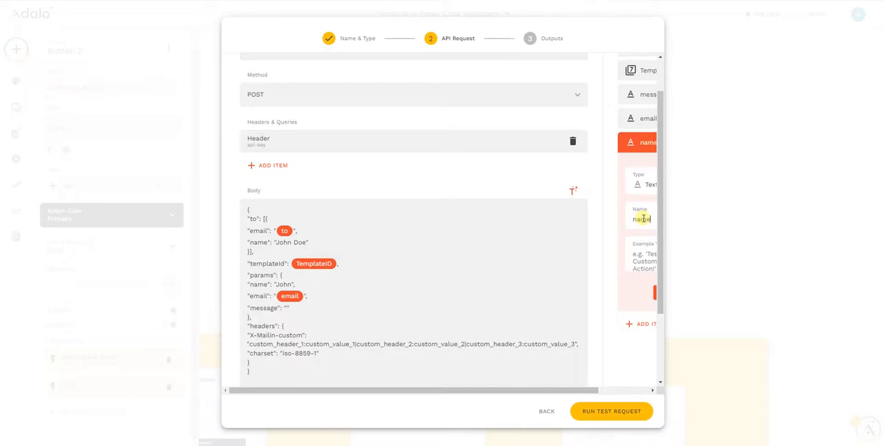
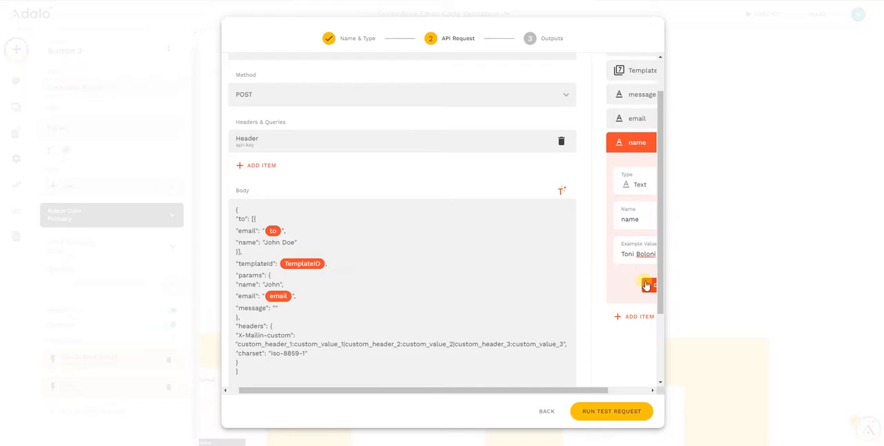
pyautogui.click(649, 284)
# Replace the placeholder value of the name param in the request body with the name input.
pyautogui.doubleClick(277, 284)
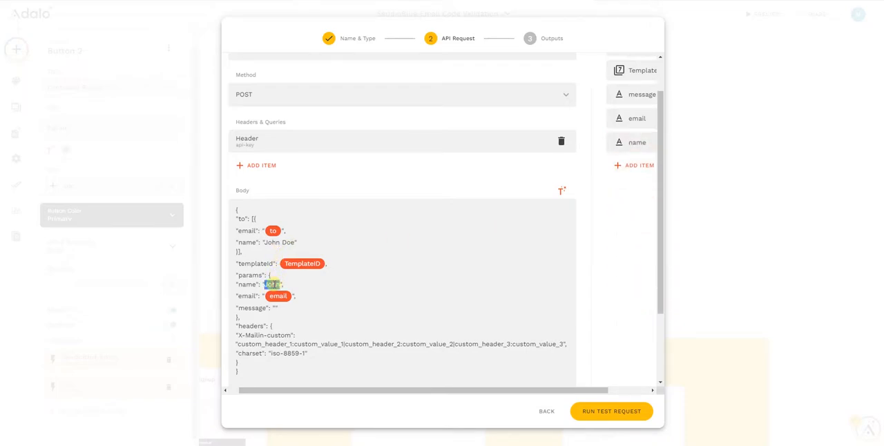
pyautogui.press('BackSpace')
pyautogui.click(561, 191)
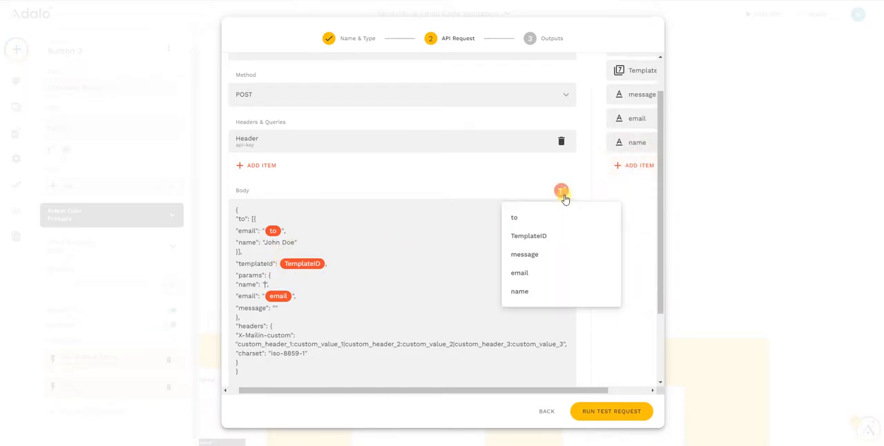
pyautogui.click(525, 292)
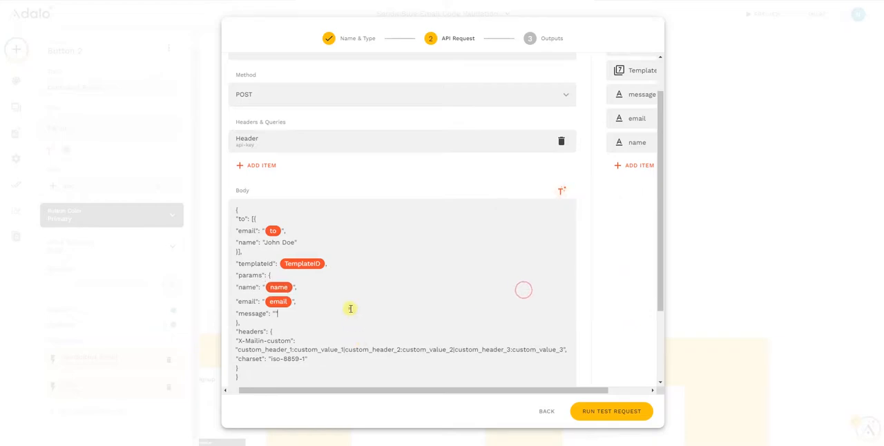
# Insert the message input between the empty quotes of the message param.
pyautogui.click(349, 308)
pyautogui.scroll(-1, 356, 262)
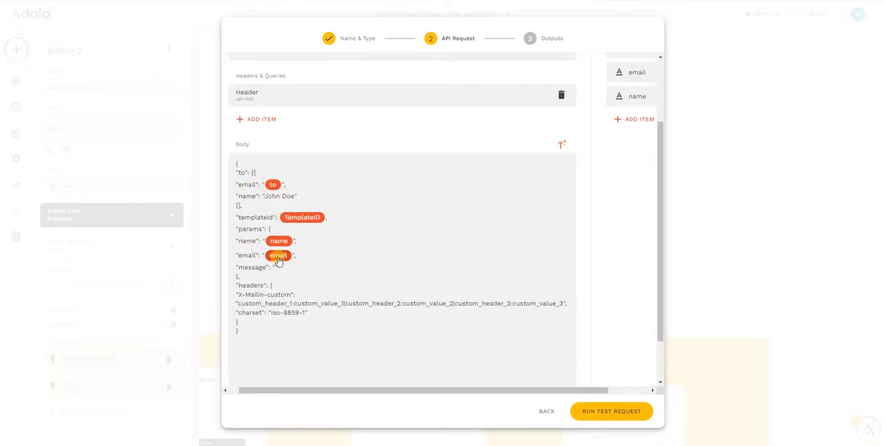
pyautogui.click(562, 145)
pyautogui.click(550, 208)
pyautogui.click(469, 261)
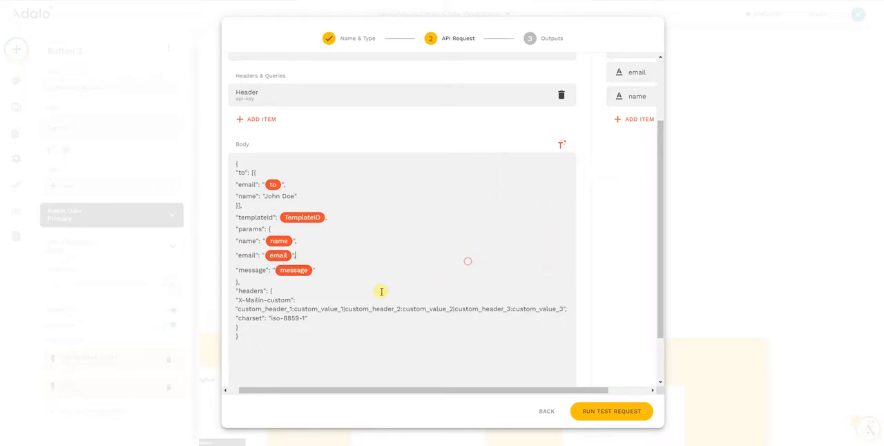
# Delete the blank lines after the closing brace at the end of the request body.
pyautogui.press('BackSpace')
pyautogui.press('BackSpace')
pyautogui.scroll(-1, 259, 364)
pyautogui.click(256, 357)
pyautogui.press('BackSpace')
pyautogui.click(251, 354)
pyautogui.press('BackSpace')
pyautogui.click(247, 355)
pyautogui.press('BackSpace')
pyautogui.click(247, 354)
pyautogui.press('BackSpace')
pyautogui.click(247, 355)
pyautogui.press('BackSpace')
pyautogui.click(247, 355)
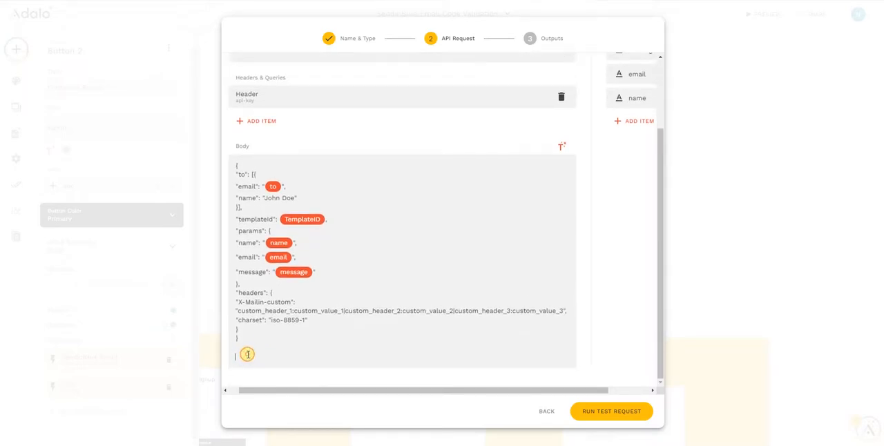
pyautogui.press('BackSpace')
pyautogui.click(247, 354)
pyautogui.press('BackSpace')
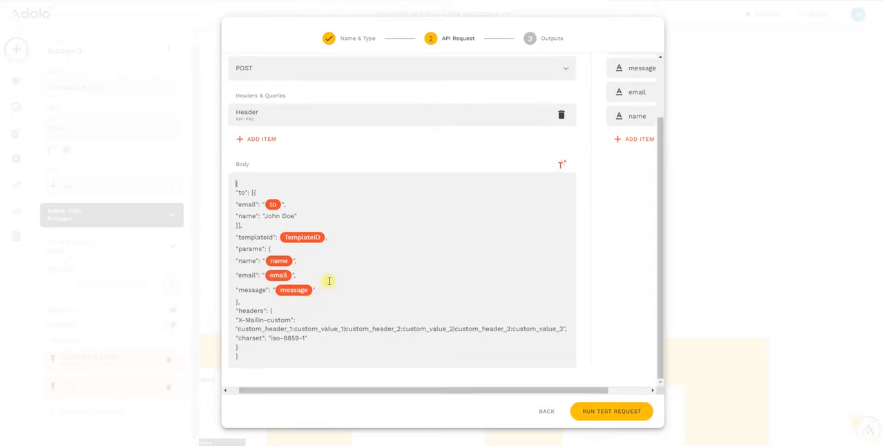
pyautogui.scroll(1, 329, 282)
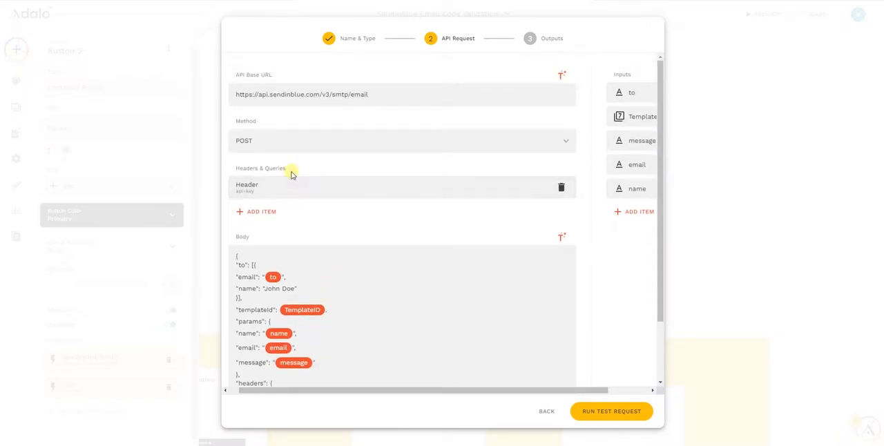
# Run the test request, switch to Zoho Mail and open the "This is my Adalo test template" email with its external images displayed.
pyautogui.scroll(-1, 330, 184)
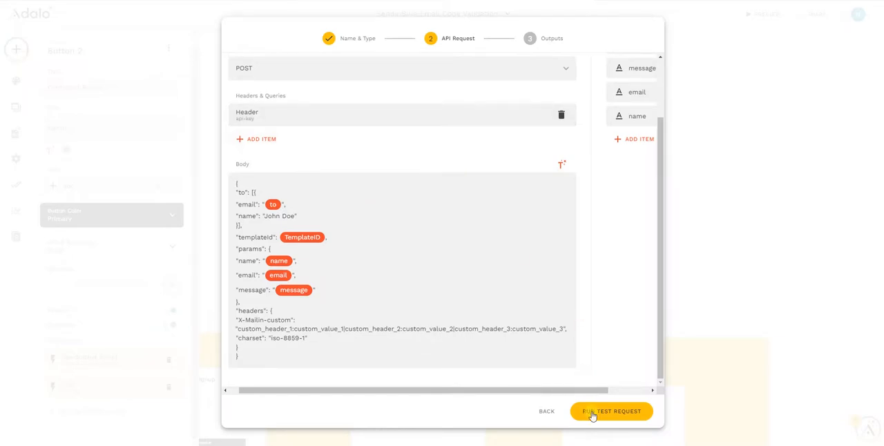
pyautogui.click(617, 412)
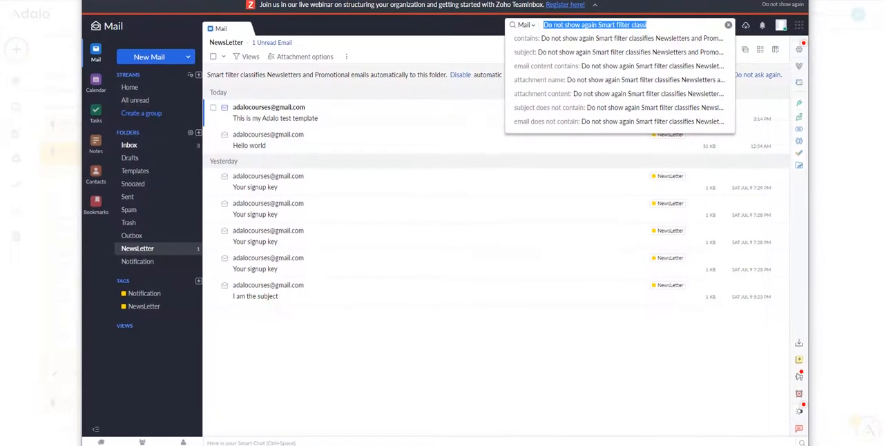
pyautogui.click(295, 123)
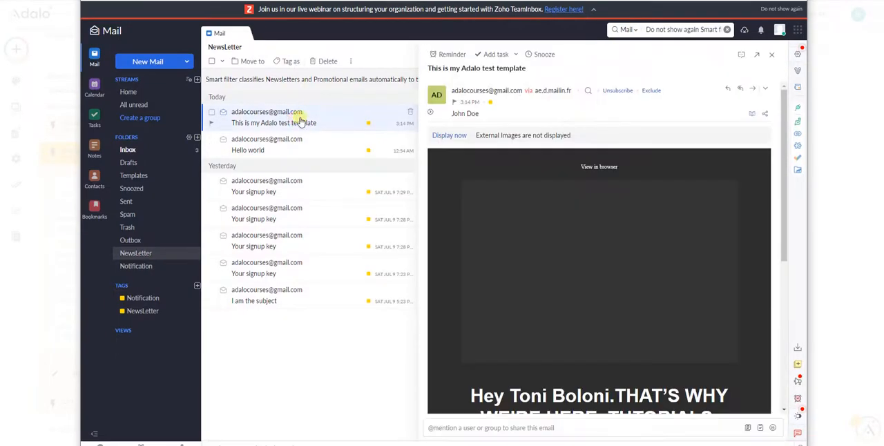
pyautogui.click(448, 135)
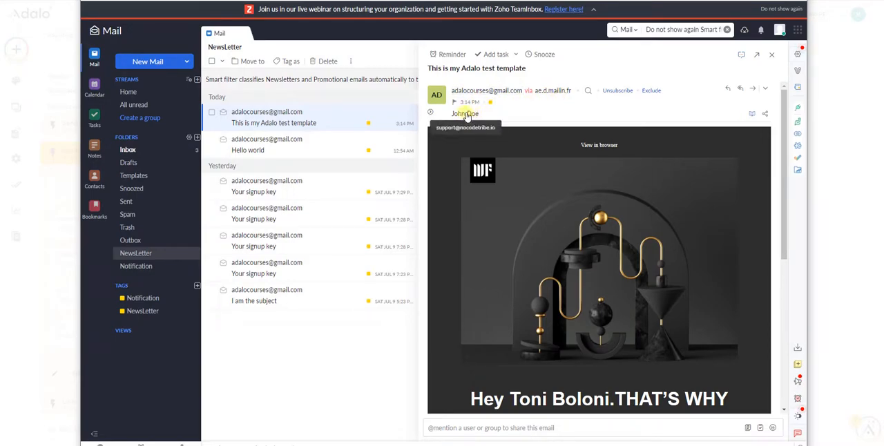
# Examine the recipient, greeting name, message text and sent-to address in the received template email.
pyautogui.moveTo(457, 119)
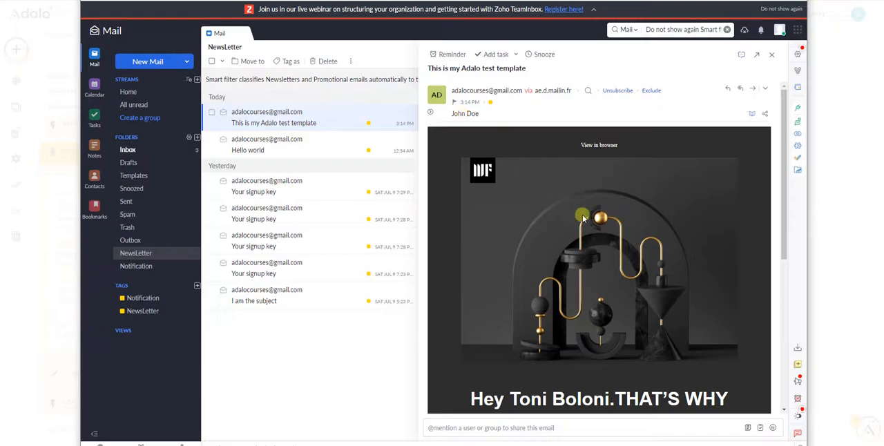
pyautogui.scroll(-1, 603, 235)
pyautogui.scroll(-1, 603, 235)
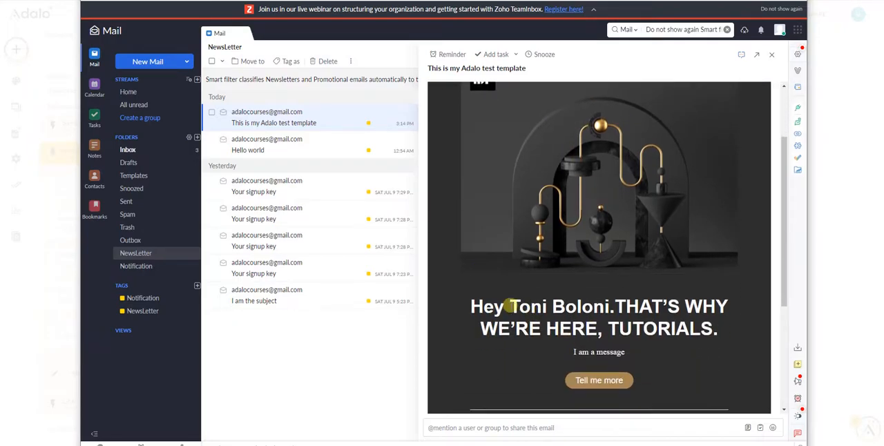
pyautogui.moveTo(510, 307); pyautogui.dragTo(611, 310)
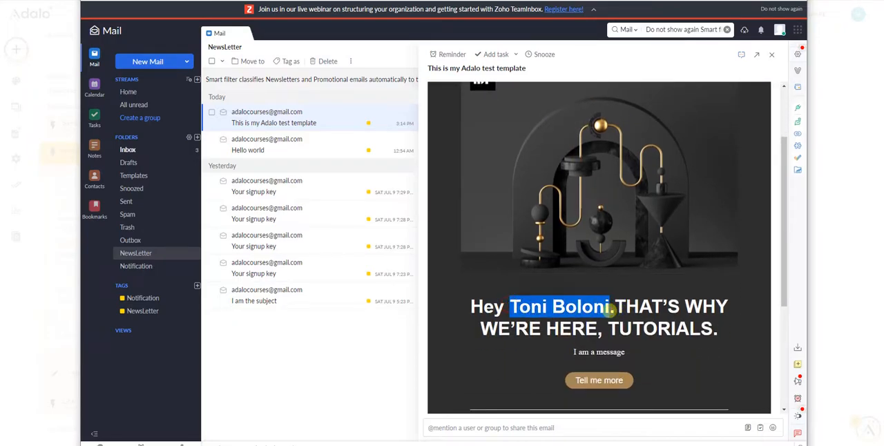
pyautogui.scroll(-1, 583, 220)
pyautogui.scroll(-1, 568, 193)
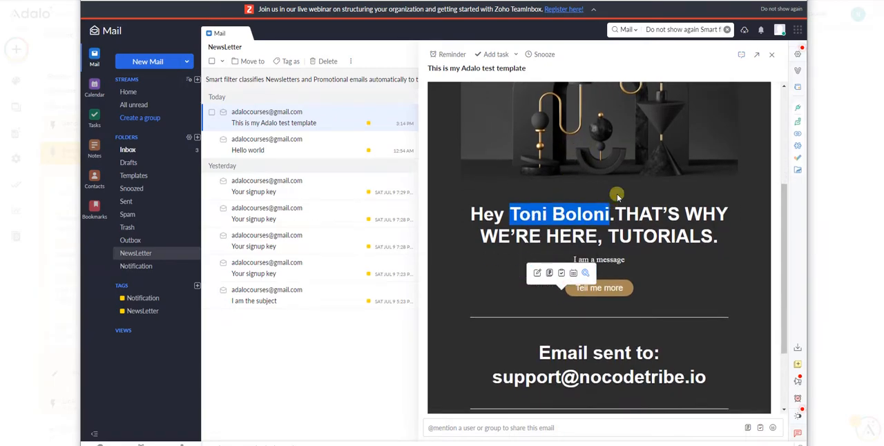
pyautogui.scroll(-1, 601, 266)
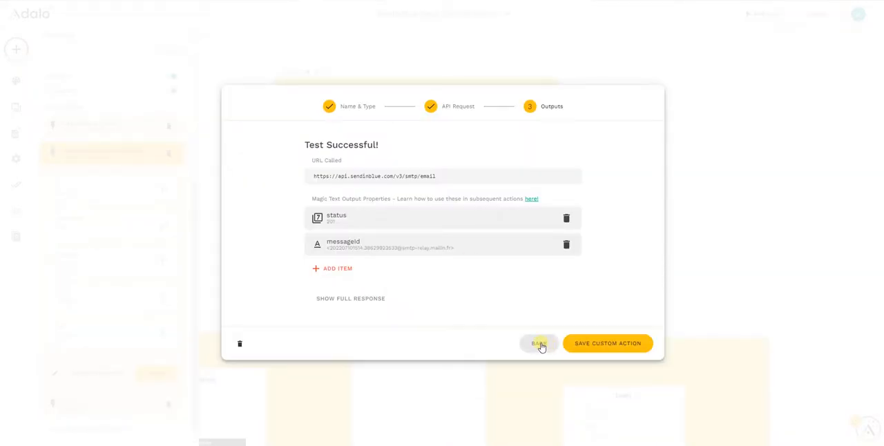
# Switch back to Adalo and compare the example values of the to, email and name inputs with the contents of the received email.
pyautogui.click(540, 343)
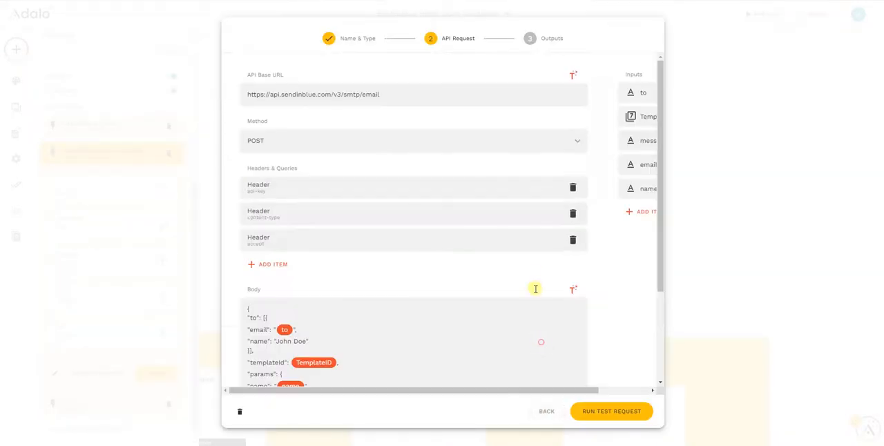
pyautogui.click(644, 141)
pyautogui.moveTo(591, 391); pyautogui.dragTo(657, 389)
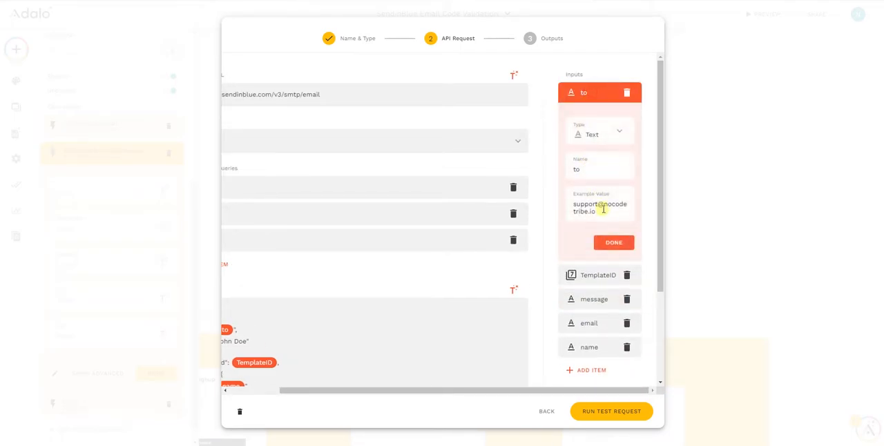
pyautogui.scroll(-1, 598, 292)
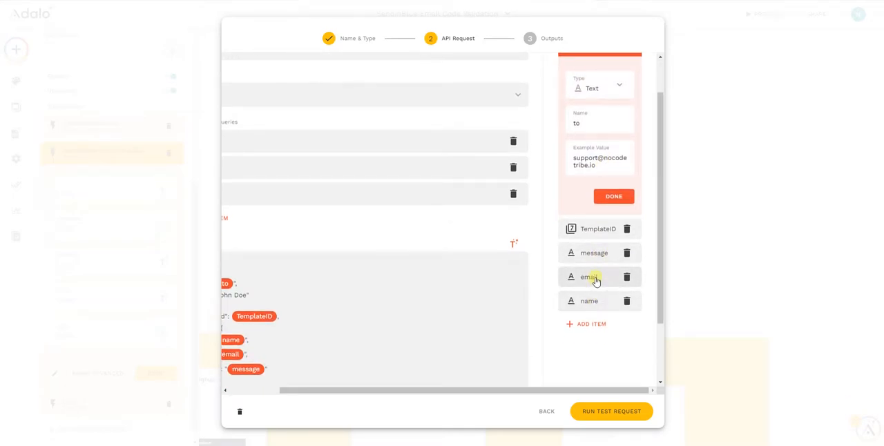
pyautogui.click(596, 277)
pyautogui.moveTo(438, 391); pyautogui.dragTo(397, 396)
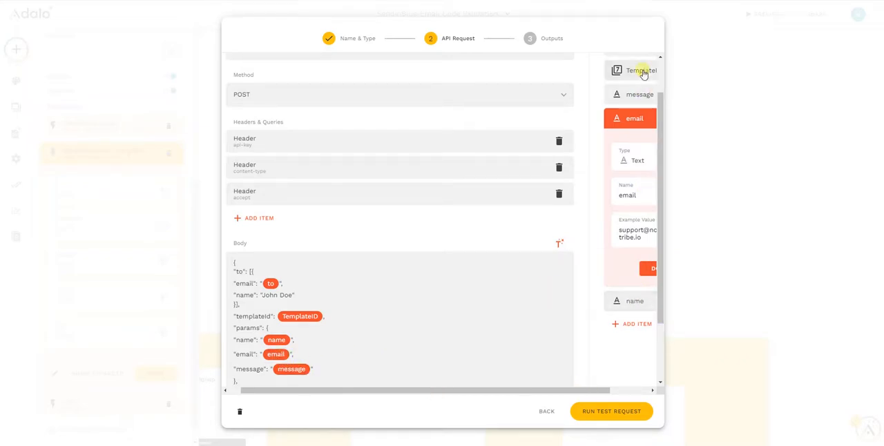
pyautogui.click(629, 303)
pyautogui.moveTo(564, 391); pyautogui.dragTo(436, 378)
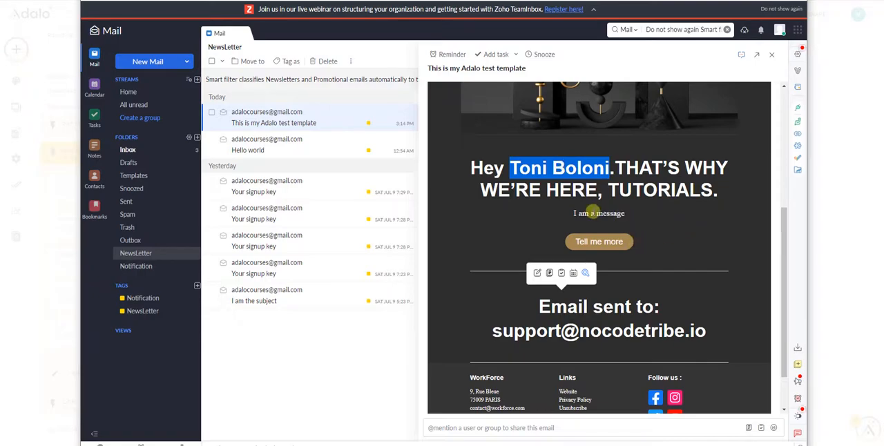
pyautogui.scroll(-1, 602, 275)
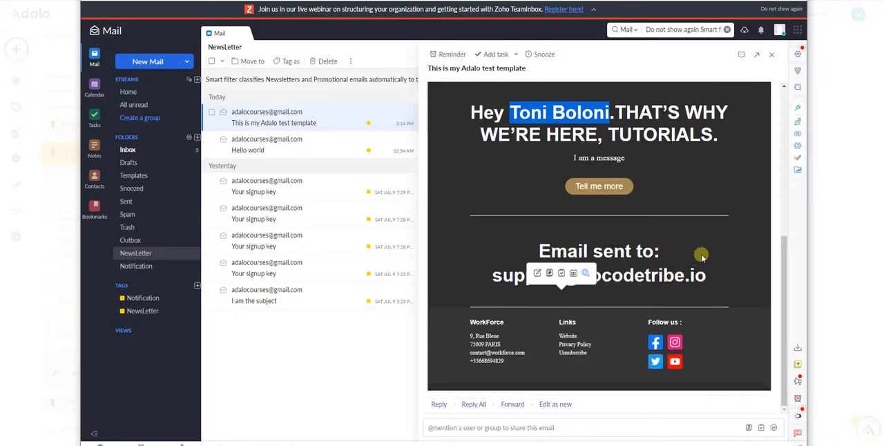
pyautogui.click(610, 280)
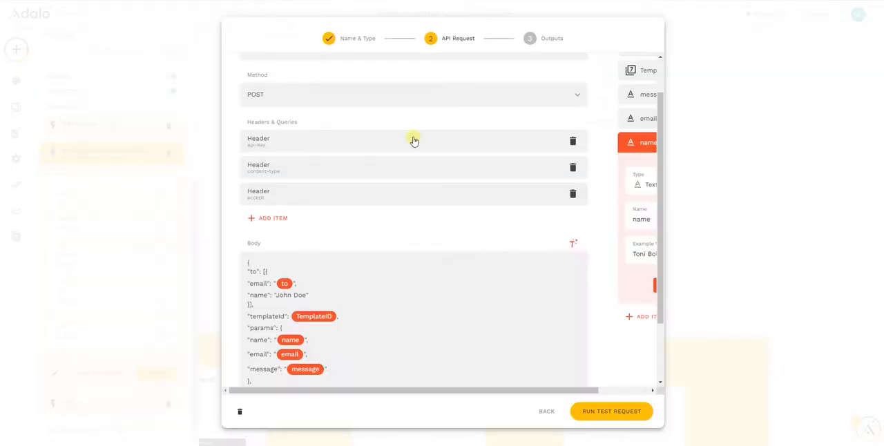
# Review the TemplateID input's type and example value in Adalo, and close the custom action setup without changes.
pyautogui.moveTo(570, 389); pyautogui.dragTo(645, 392)
pyautogui.scroll(3, 622, 245)
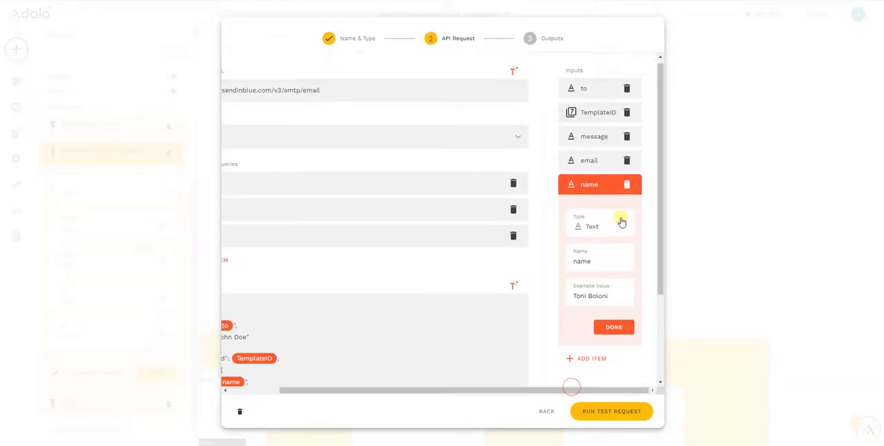
pyautogui.click(606, 116)
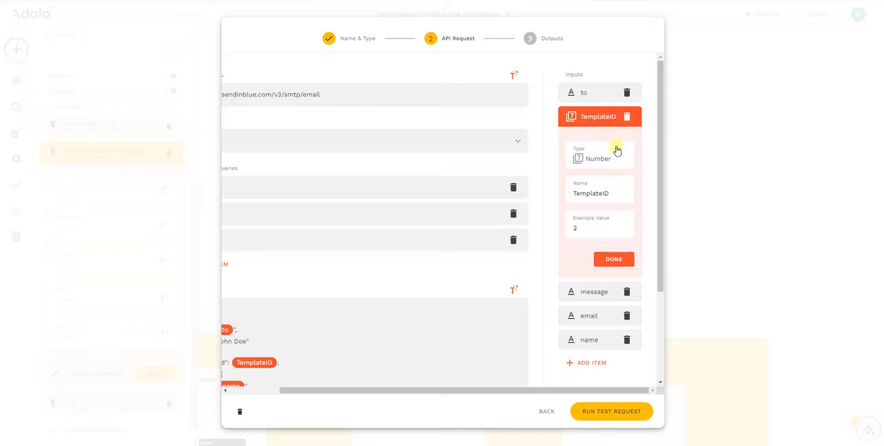
pyautogui.moveTo(534, 391); pyautogui.dragTo(415, 385)
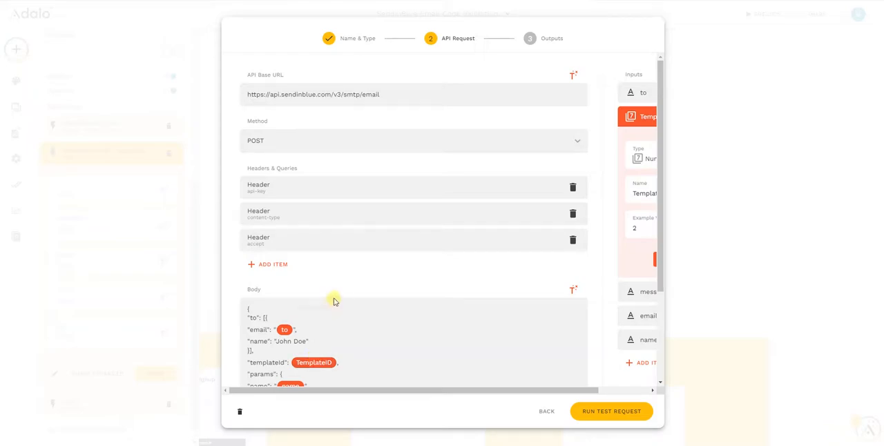
pyautogui.click(546, 411)
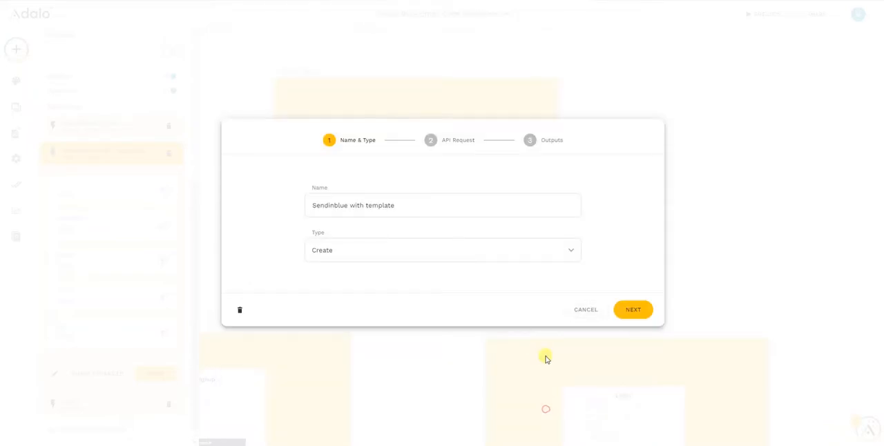
pyautogui.click(584, 312)
# Add the existing "Sendinblue with template" custom action to the submit button of the form on the Signup screen.
pyautogui.click(416, 190)
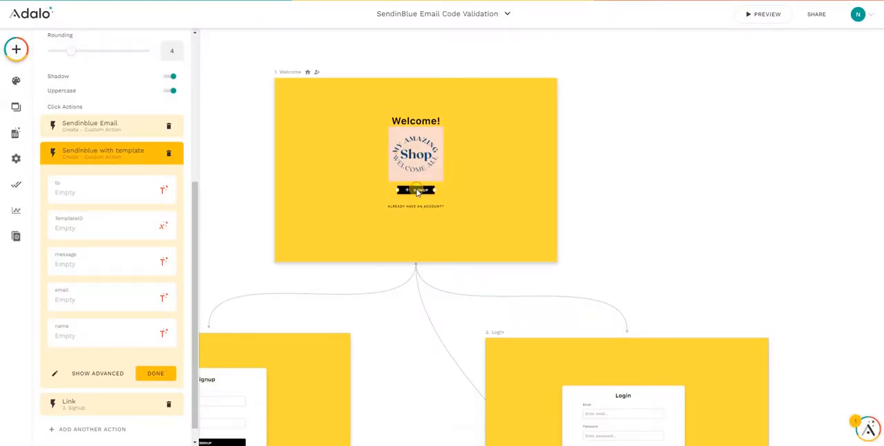
pyautogui.click(286, 269)
pyautogui.moveTo(236, 253); pyautogui.dragTo(373, 81)
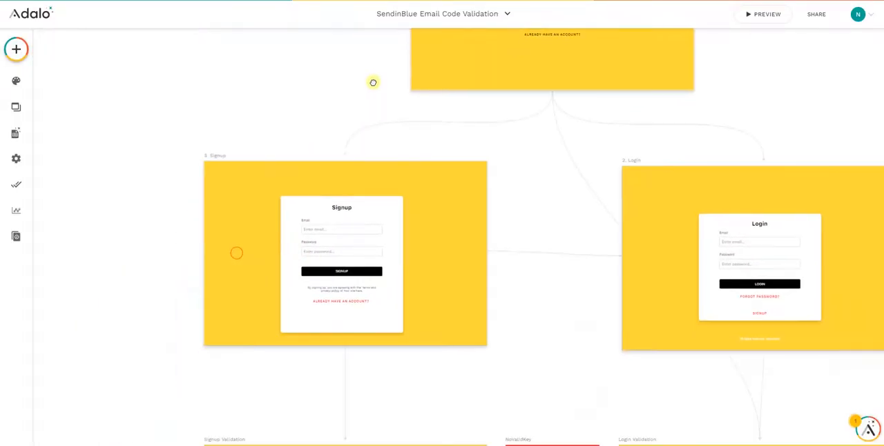
pyautogui.click(339, 243)
pyautogui.click(97, 209)
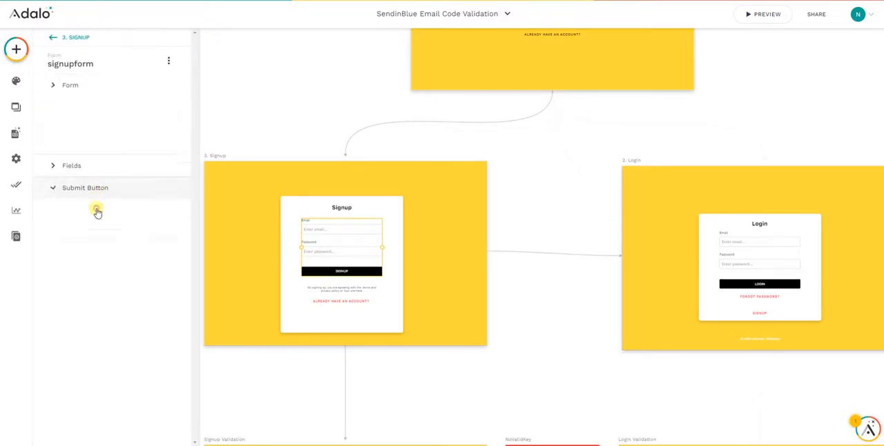
pyautogui.click(95, 256)
pyautogui.moveTo(101, 223)
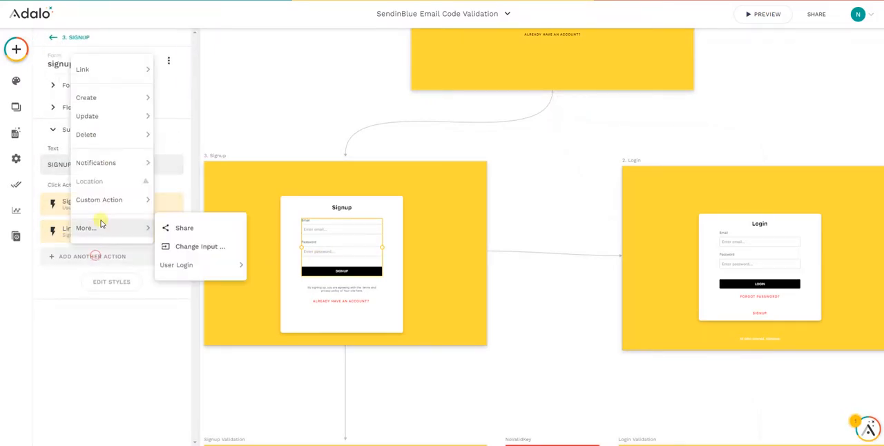
pyautogui.moveTo(99, 199)
pyautogui.scroll(-10, 204, 263)
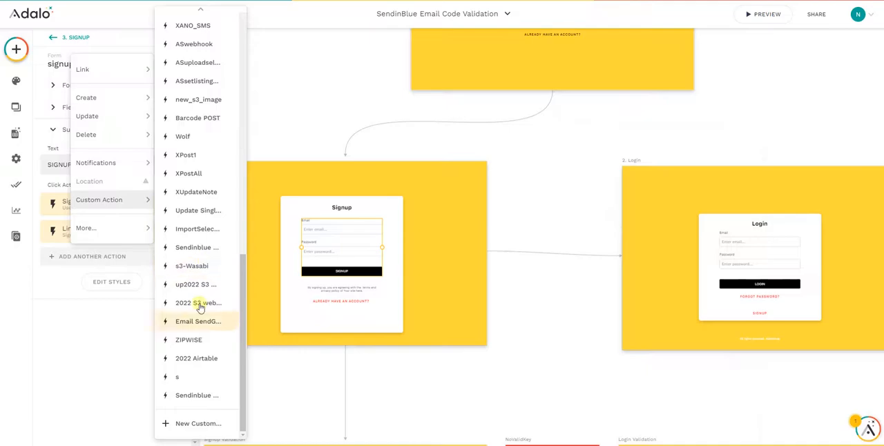
pyautogui.click(187, 400)
pyautogui.scroll(-2, 128, 257)
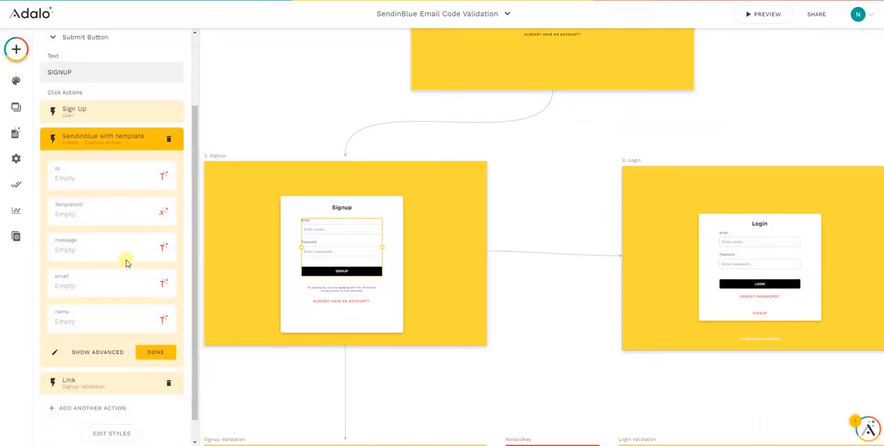
# Examine the custom action's setup and its advanced options for when it happens, leaving it on Always.
pyautogui.click(52, 354)
pyautogui.click(588, 309)
pyautogui.click(98, 353)
pyautogui.scroll(-2, 111, 297)
pyautogui.click(96, 291)
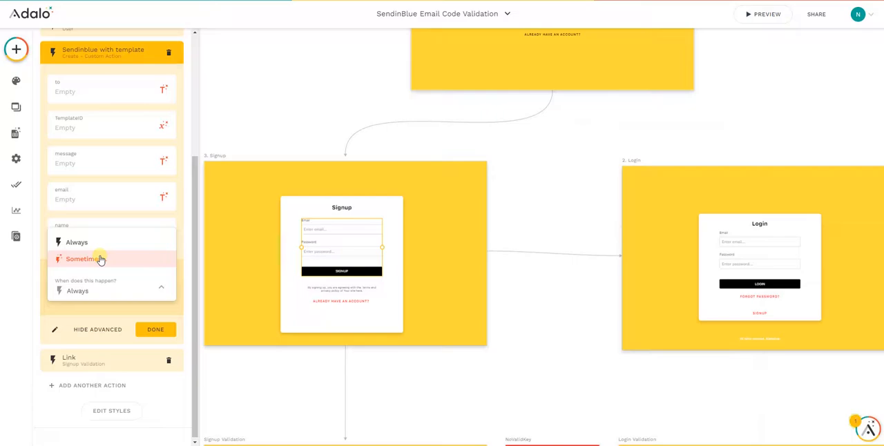
pyautogui.click(66, 128)
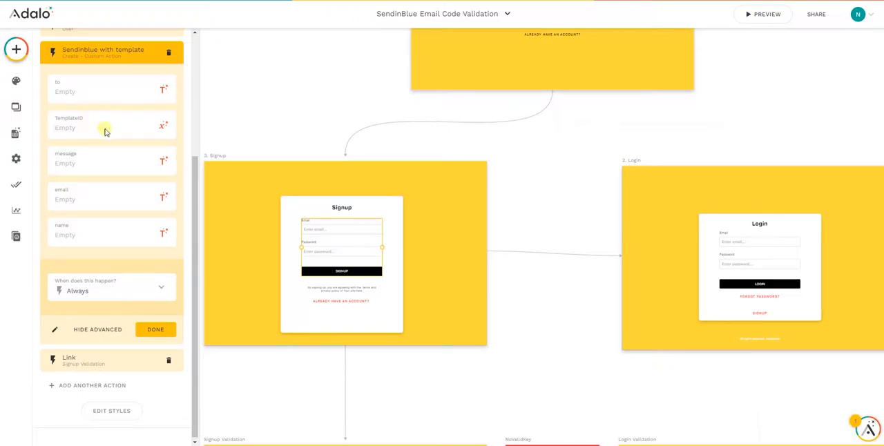
# Open the "to" value of the submit button's "Sendinblue with template" action for editing.
pyautogui.scroll(1, 93, 185)
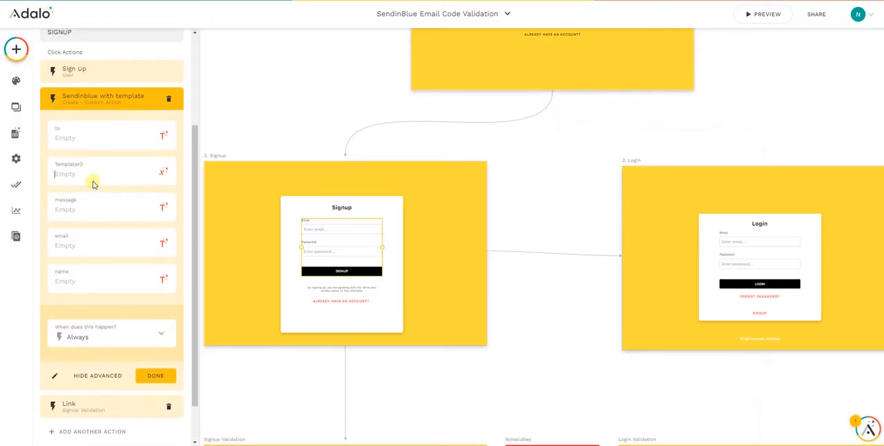
pyautogui.click(81, 138)
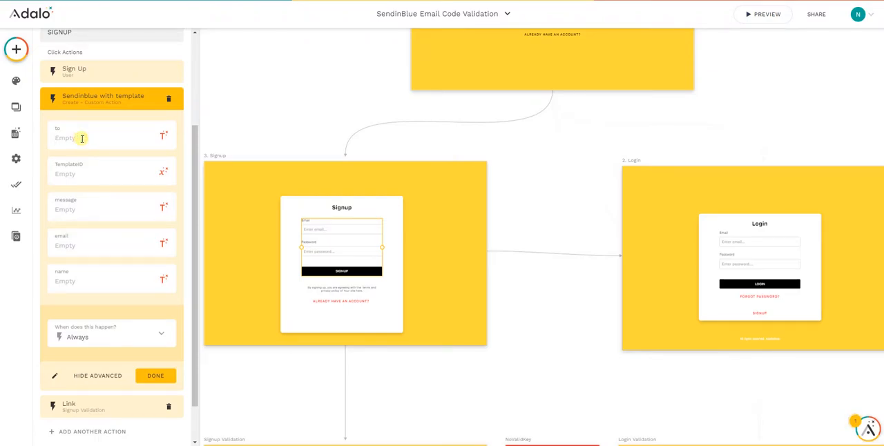